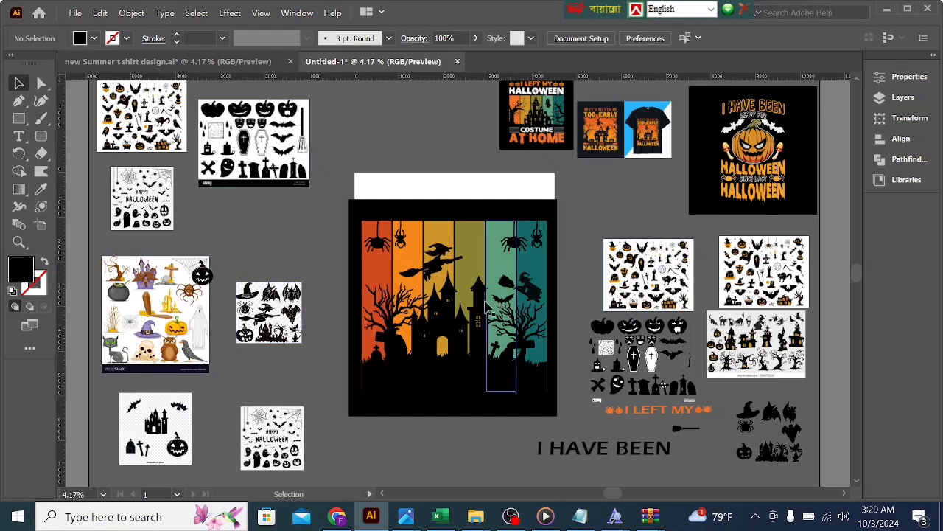
Step: Scale down the finished Halloween castle design and move it off the artboard, just below its lower-left corner, as a reference
left_click(457, 298)
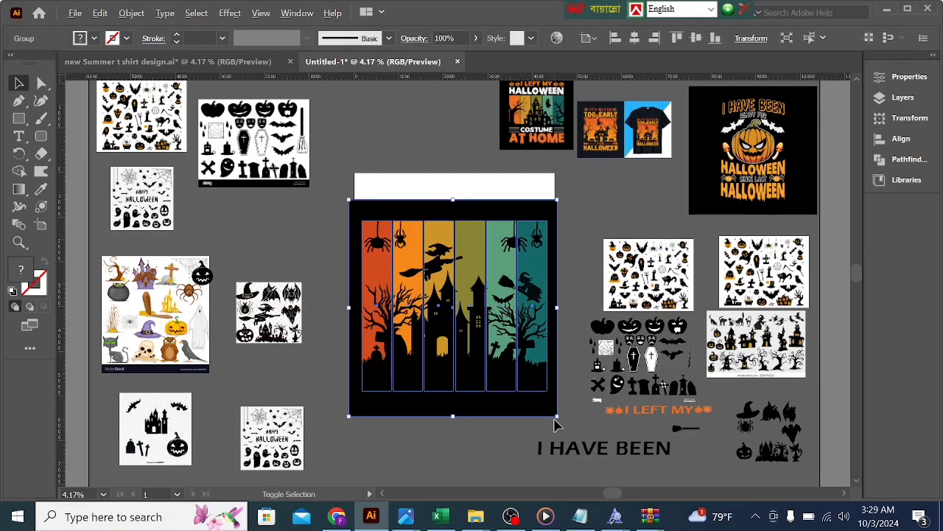
left_click_drag(558, 417, 493, 348)
left_click_drag(449, 323, 348, 464)
left_click(438, 313)
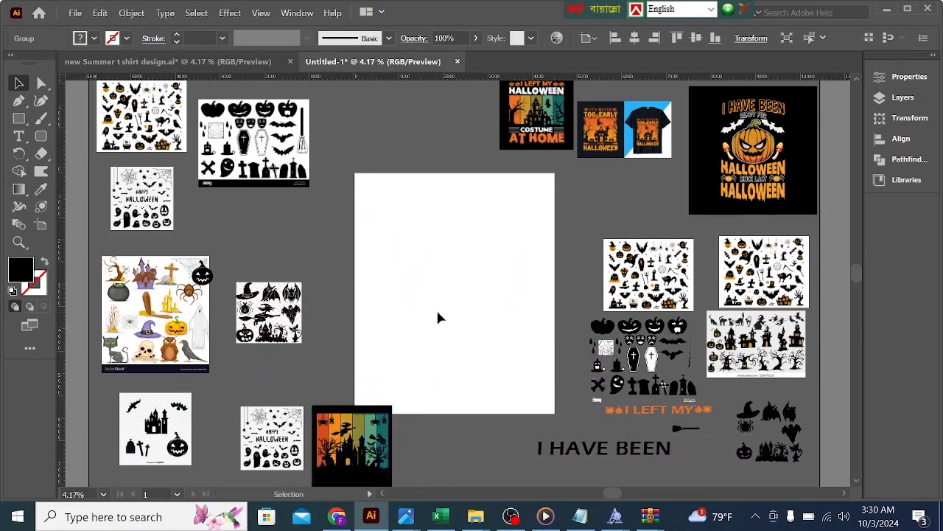
scroll(438, 317, "down", 1)
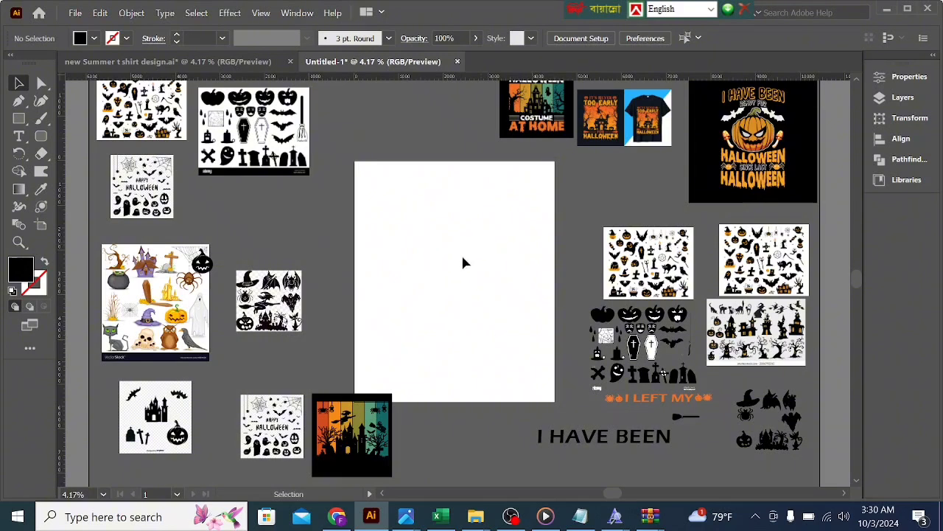
scroll(404, 245, "up", 1)
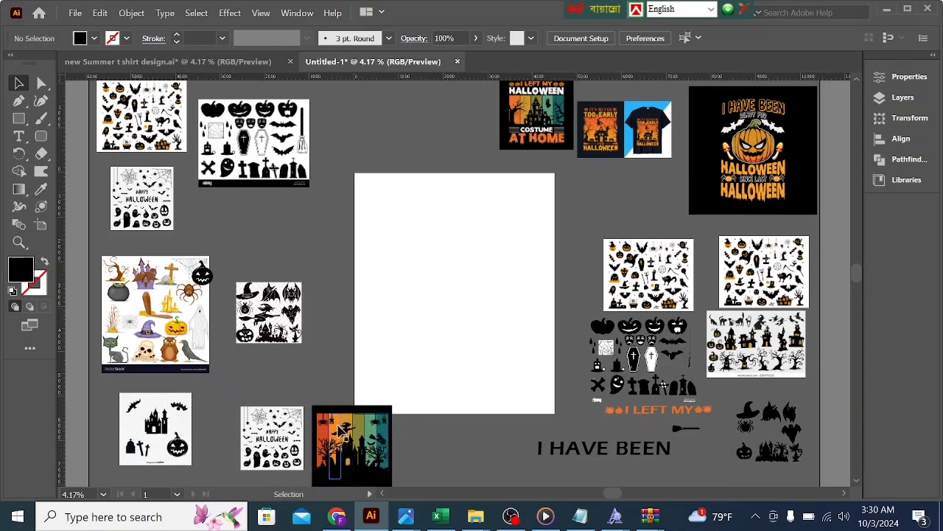
Step: Draw a tall, narrow black rectangle near the left edge of the artboard, spanning most of its height
left_click(15, 119)
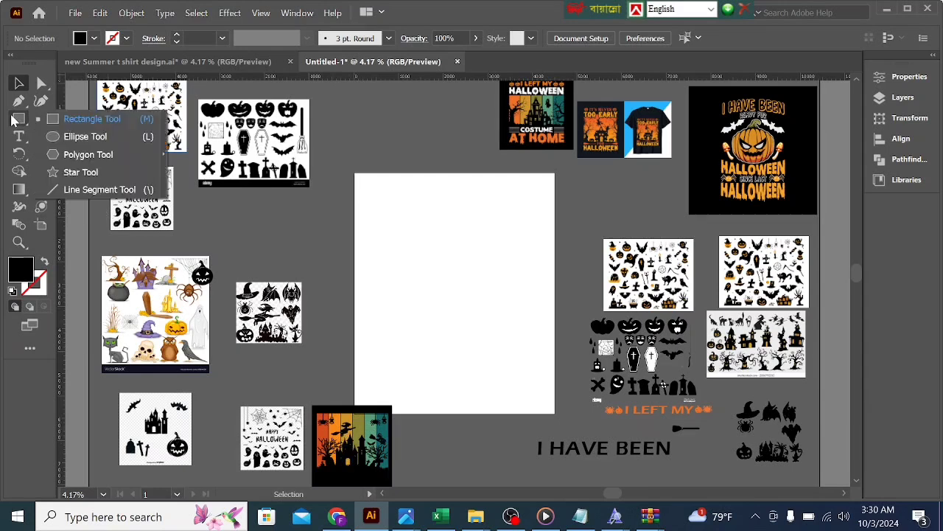
left_click(85, 118)
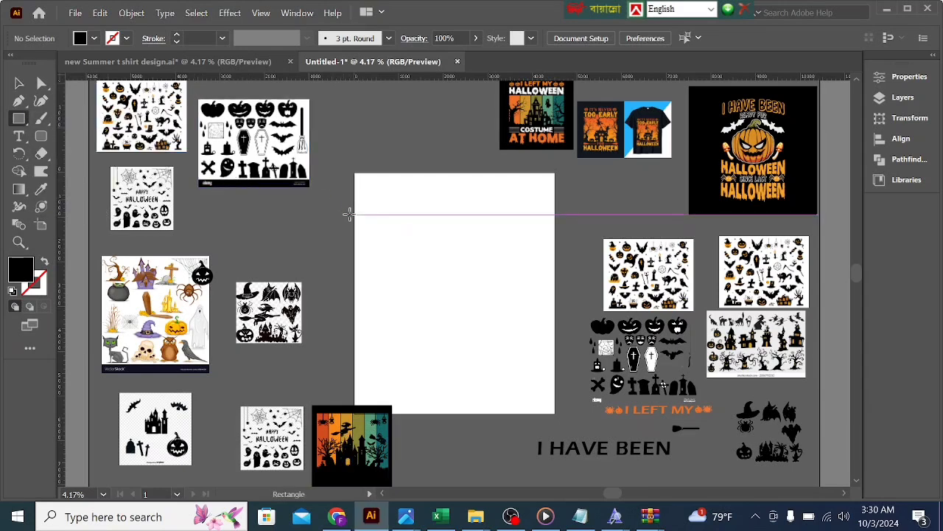
mouse_move(365, 199)
left_mouse_down()
mouse_move(378, 378)
mouse_move(392, 391)
left_mouse_up()
left_click(11, 88)
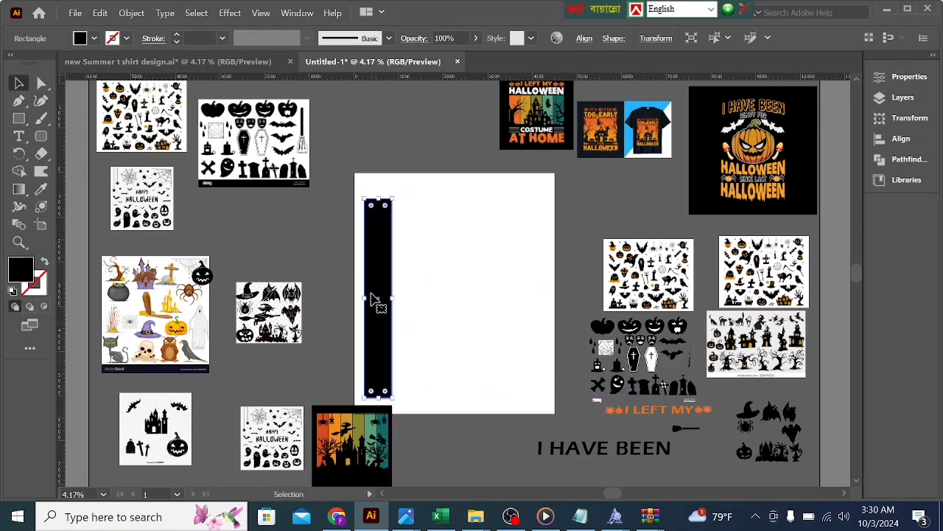
Step: Duplicate the black rectangle rightward at equal small gaps to make six vertical stripes, deleting the extra copy that overhangs the artboard
left_click_drag(373, 294, 403, 298)
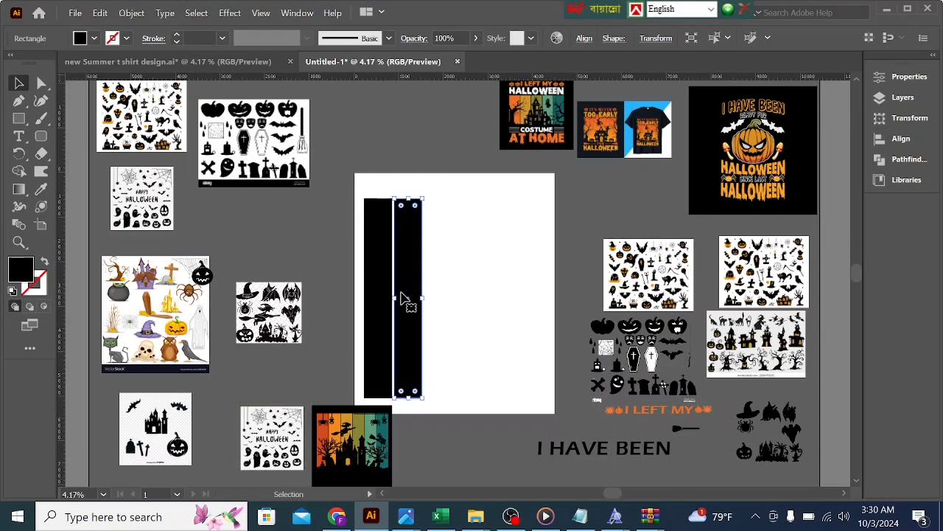
key("ctrl+d")
key("ctrl+d")
key("ctrl+d")
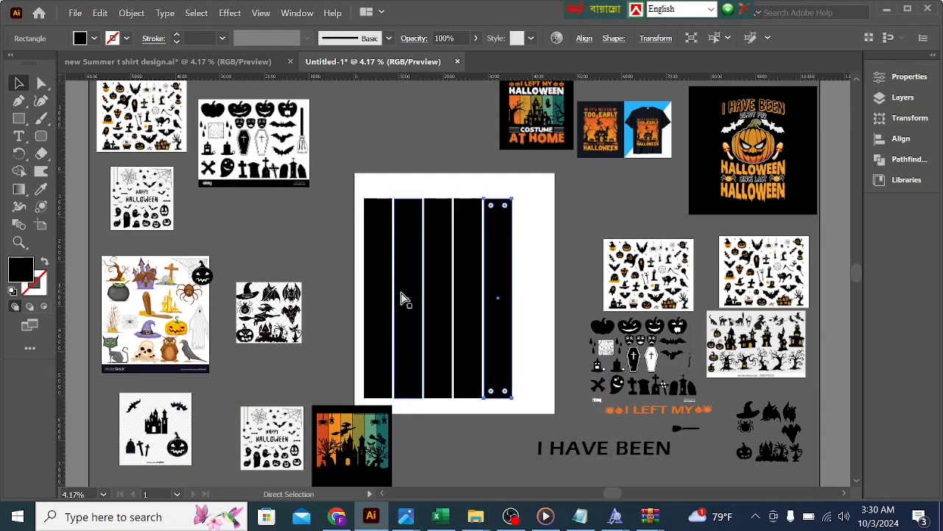
key("ctrl+d")
key("ctrl+d")
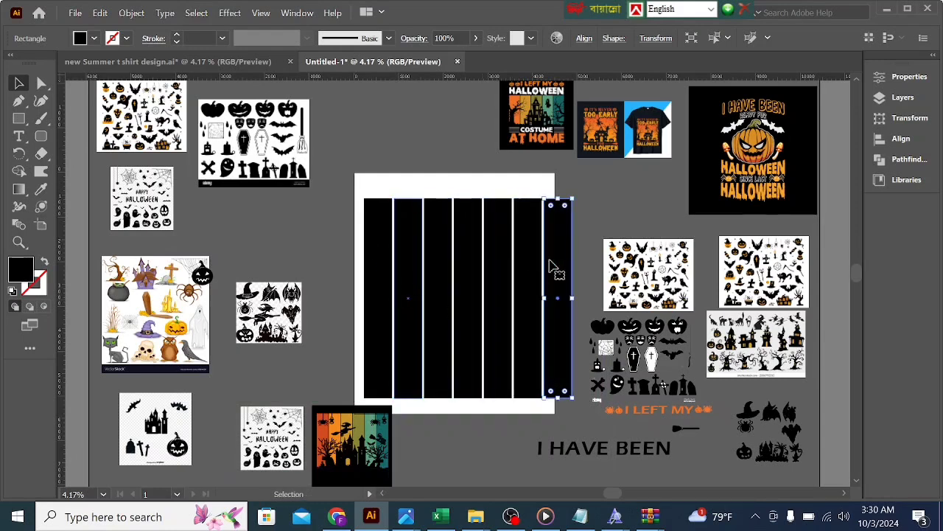
key("Delete")
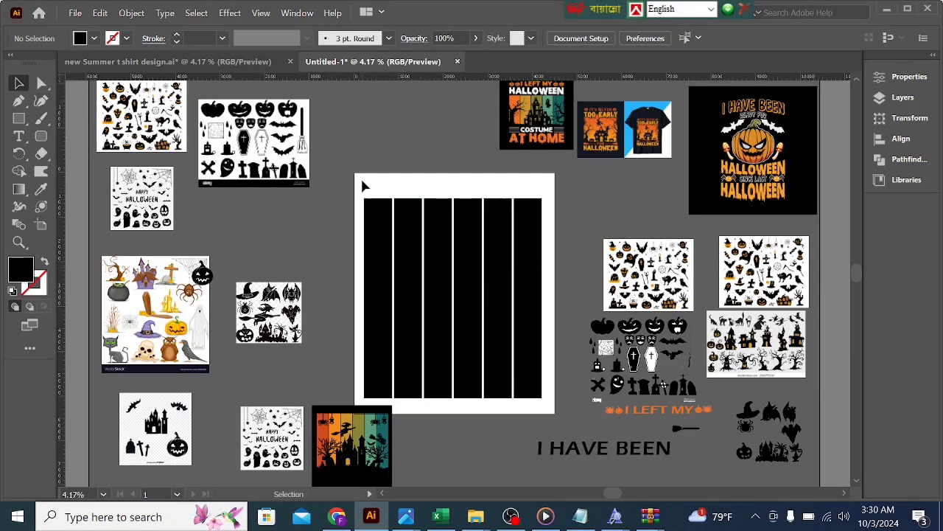
left_click_drag(366, 195, 531, 272)
left_click(583, 38)
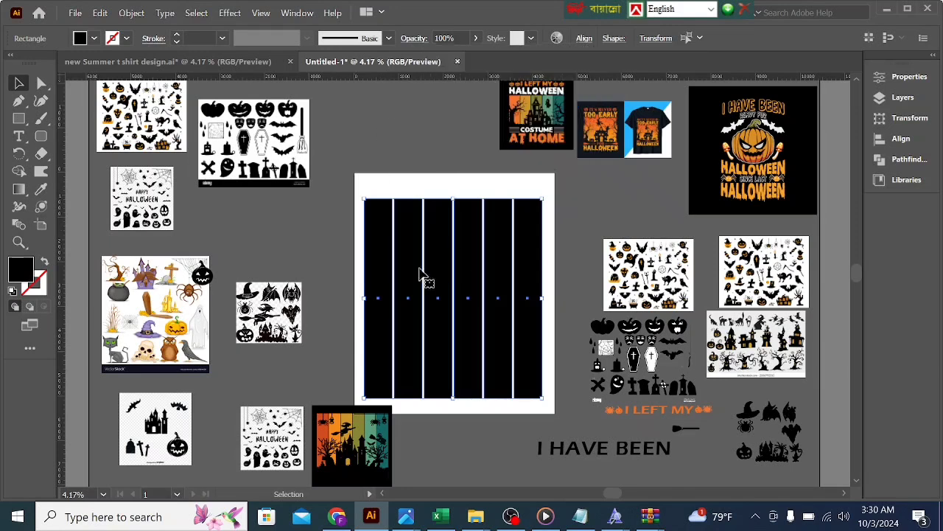
left_click(335, 220)
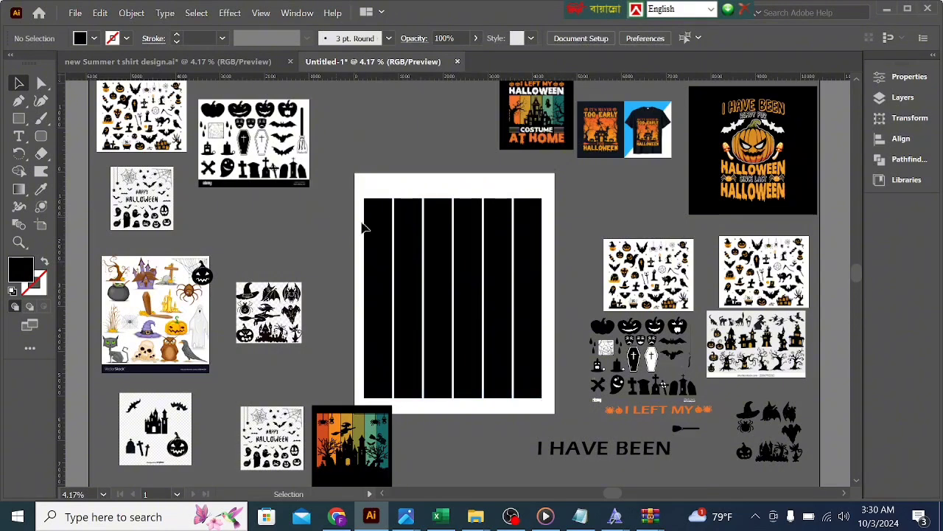
Step: Color the first stripe red-orange and the second orange by sampling the matching stripes of the reference design with the Eyedropper
left_click(382, 254)
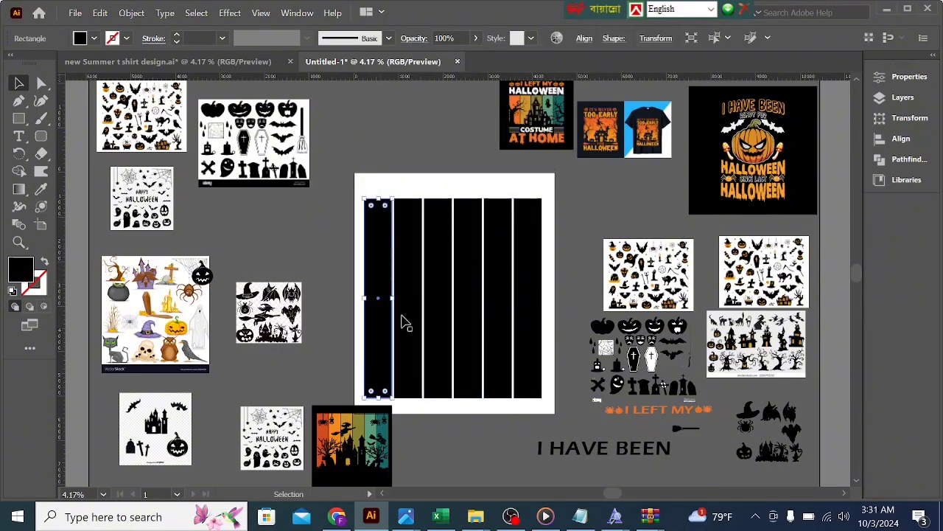
left_click(42, 190)
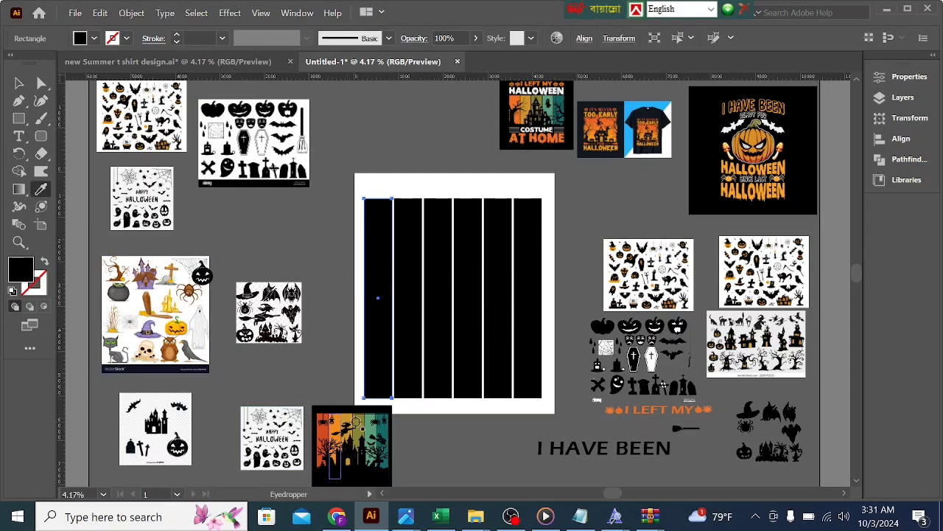
left_click(325, 429)
key("v")
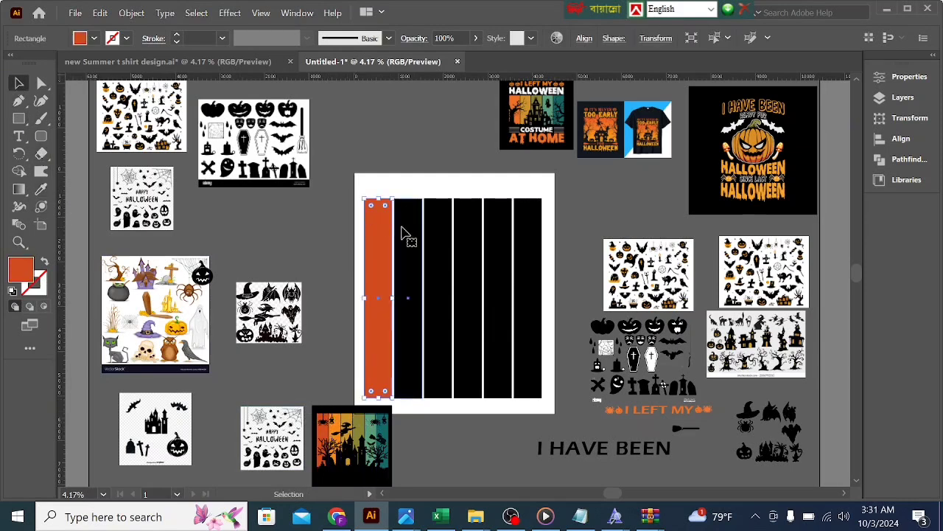
left_click(406, 236)
left_click(40, 189)
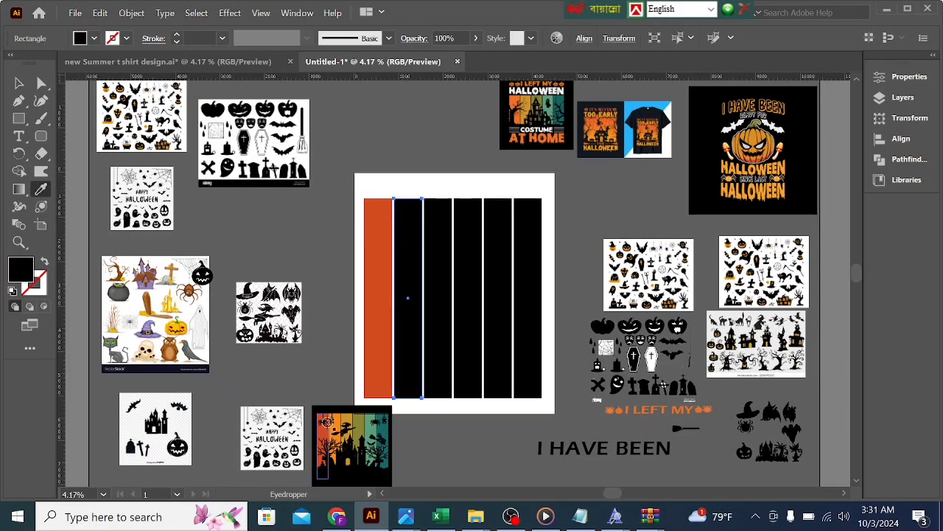
left_click(338, 423)
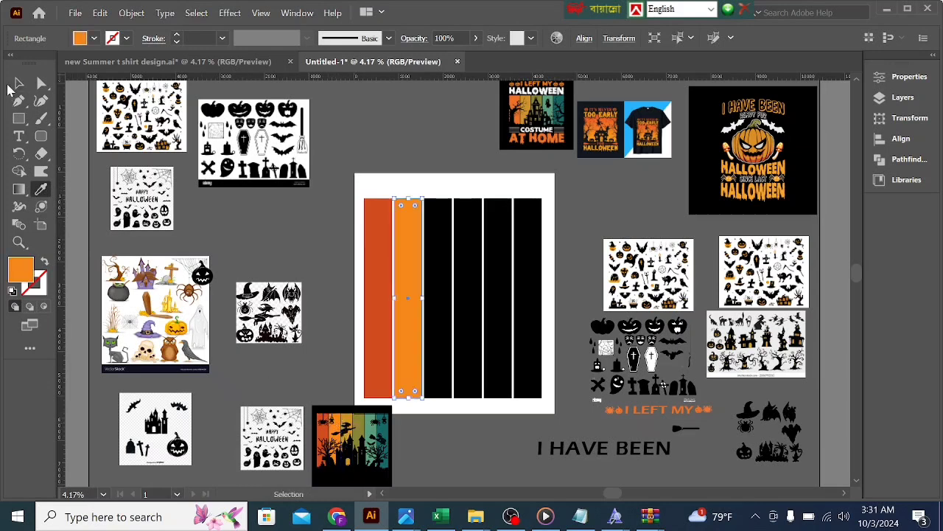
left_click(19, 84)
Step: Color the third stripe mustard yellow by sampling the third stripe of the reference design
left_click(438, 287)
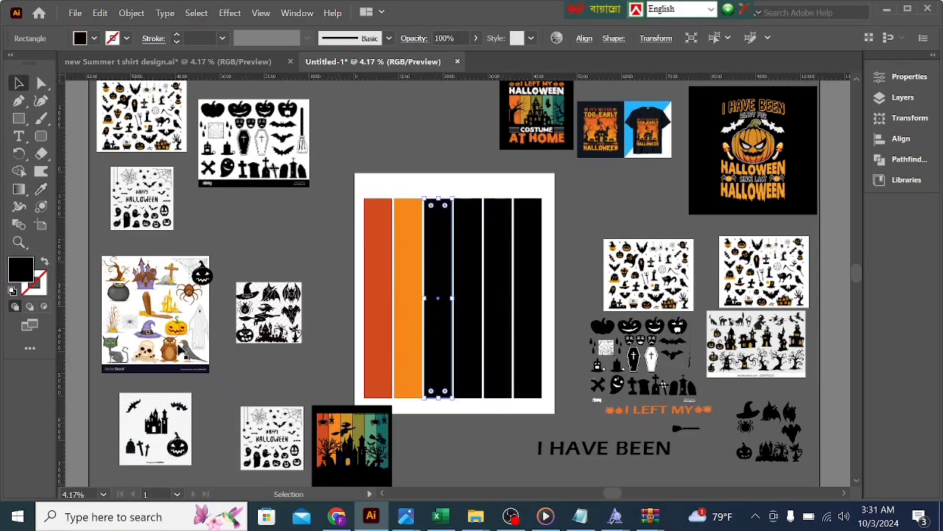
left_click(41, 189)
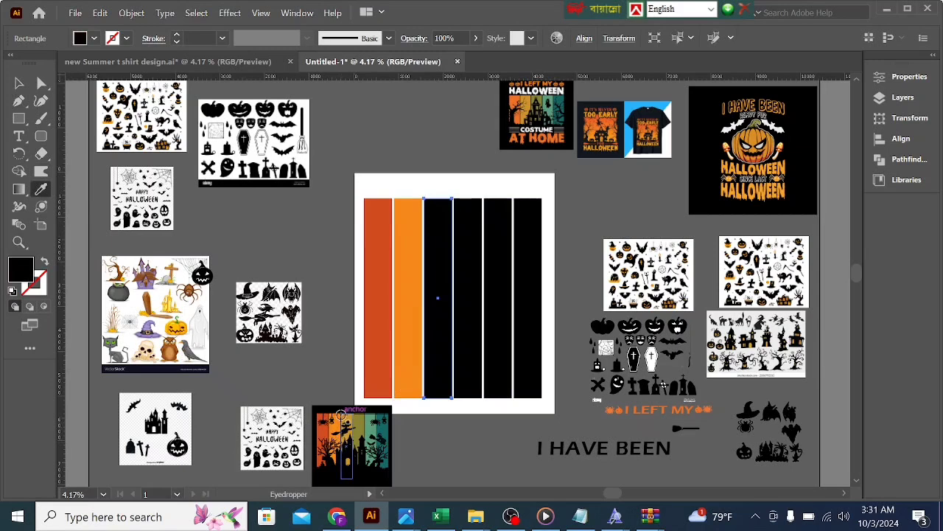
left_click(347, 418)
key("v")
left_click(19, 84)
Step: Color the fourth stripe olive green by sampling the fourth stripe of the reference design
left_click(463, 247)
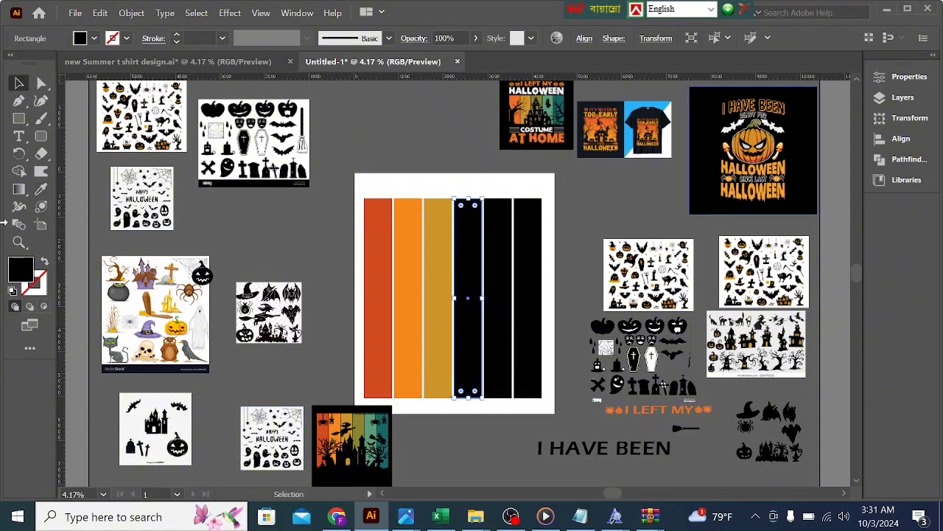
left_click_drag(19, 189, 39, 196)
left_click(38, 194)
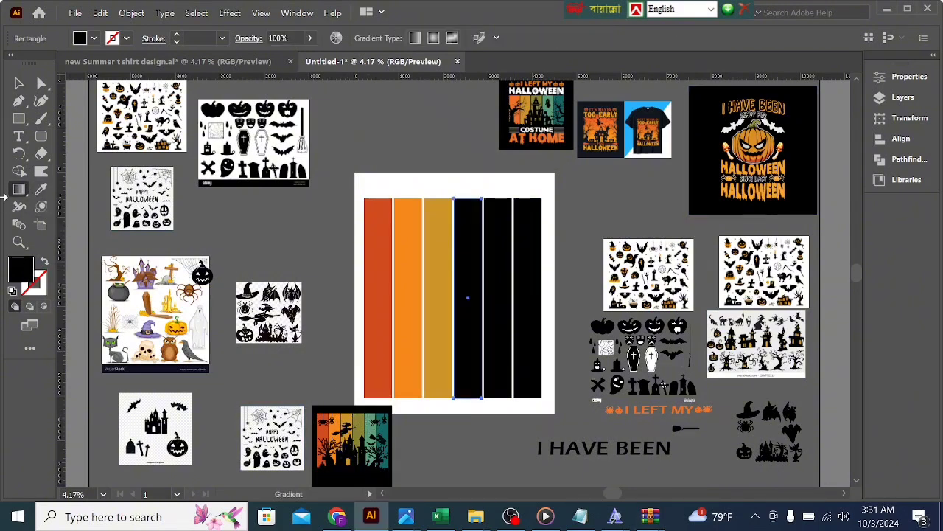
left_click(41, 189)
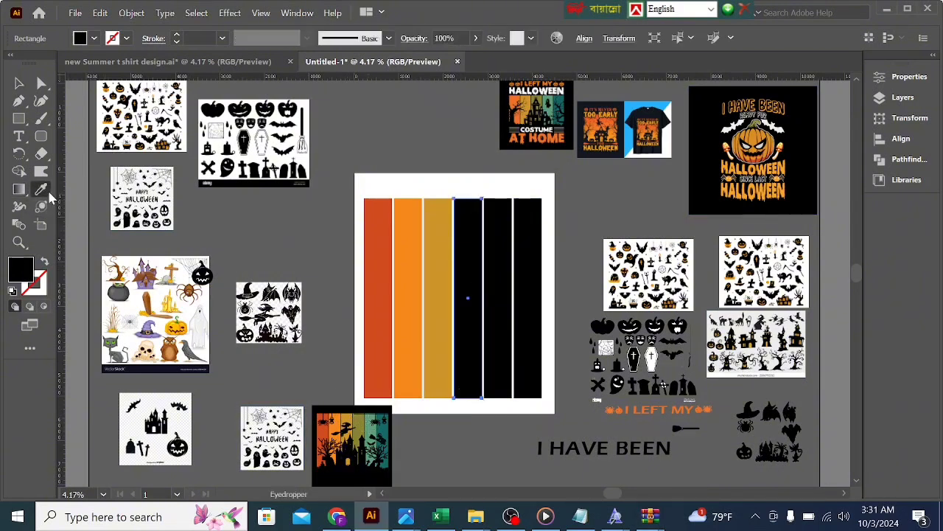
left_click(357, 417)
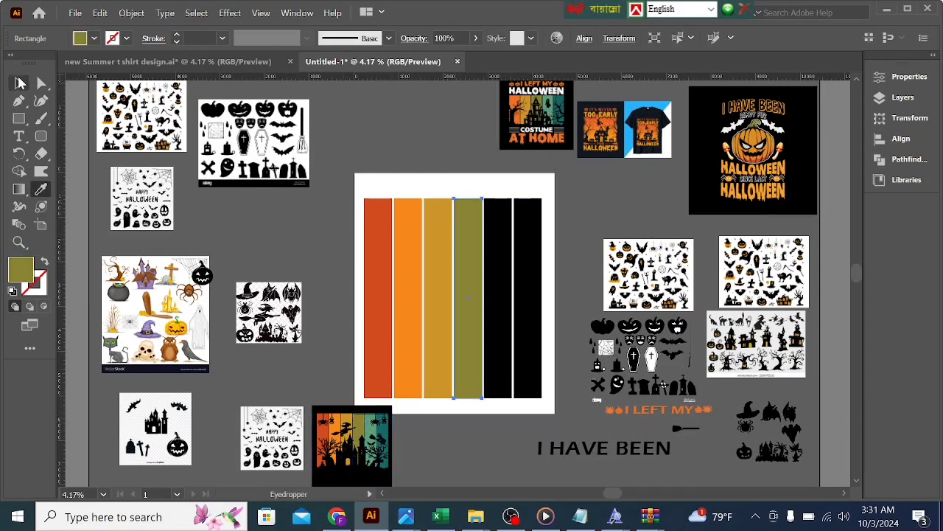
left_click(20, 84)
Step: Color the fifth stripe light green and the sixth dark teal by sampling the matching stripes of the reference design
left_click(499, 264)
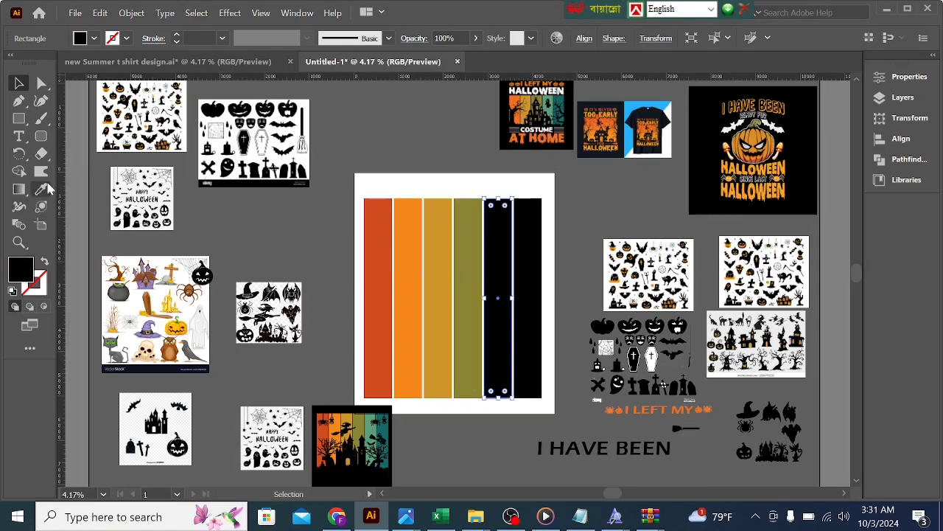
left_click(47, 191)
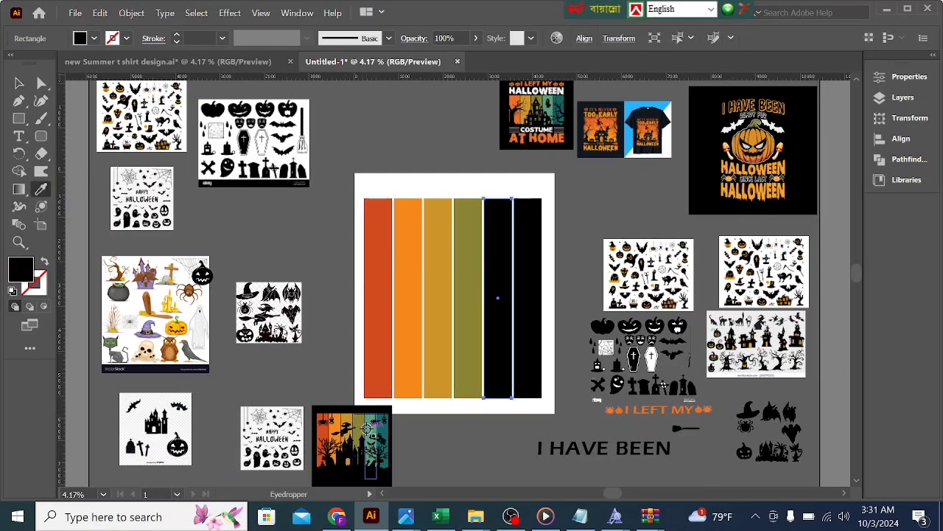
left_click(369, 430)
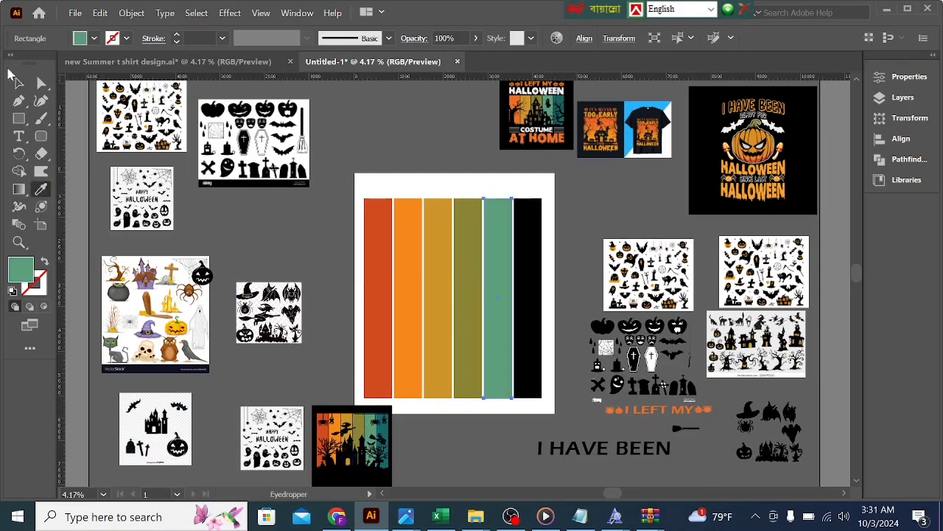
left_click(19, 83)
left_click(528, 277)
left_click(40, 190)
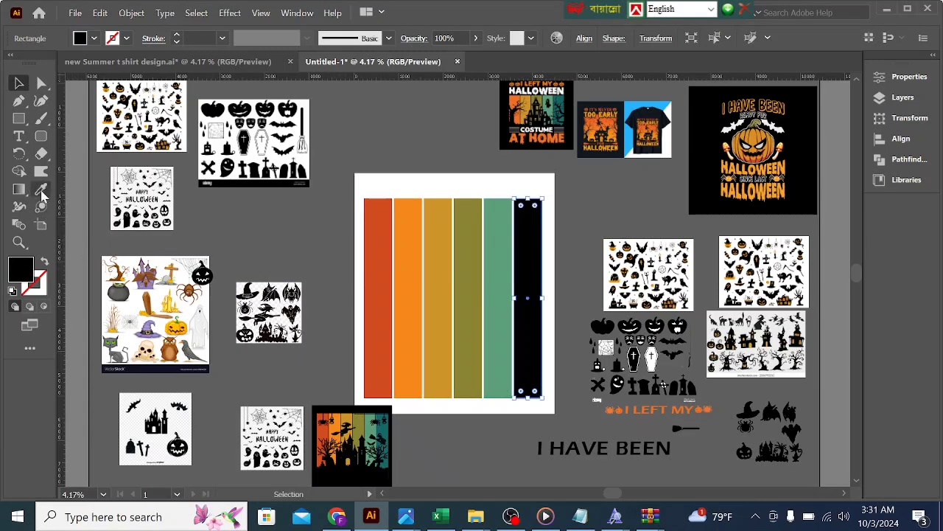
left_click(381, 427)
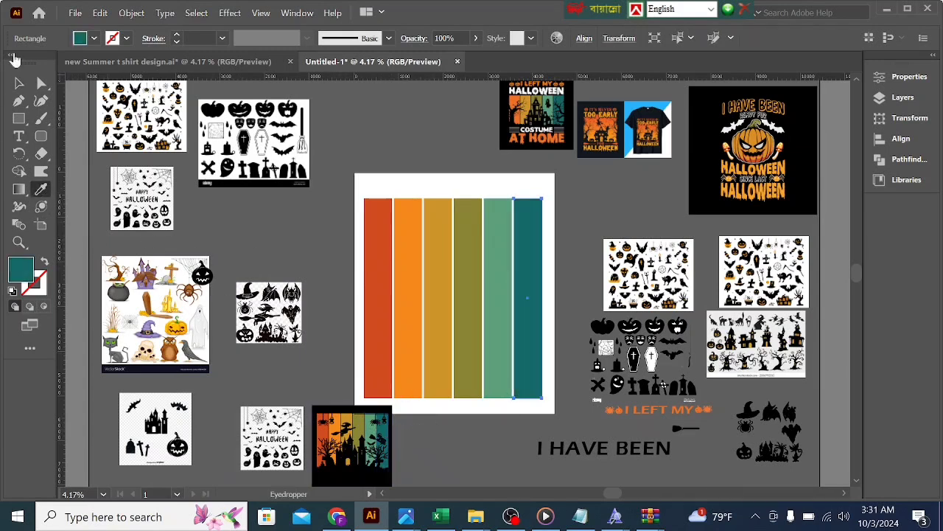
left_click(19, 84)
left_click(383, 180)
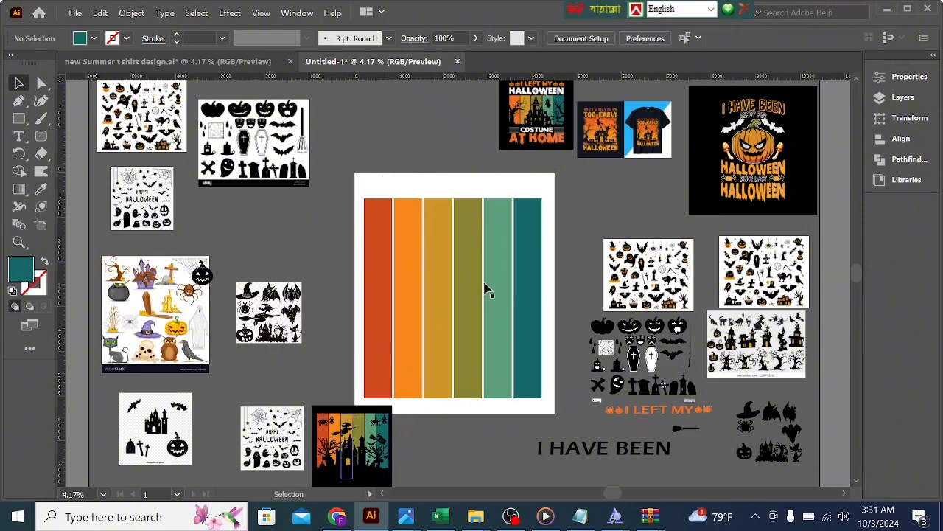
Step: Select all six colored stripes and group them
key("ctrl+a")
right_click(536, 273)
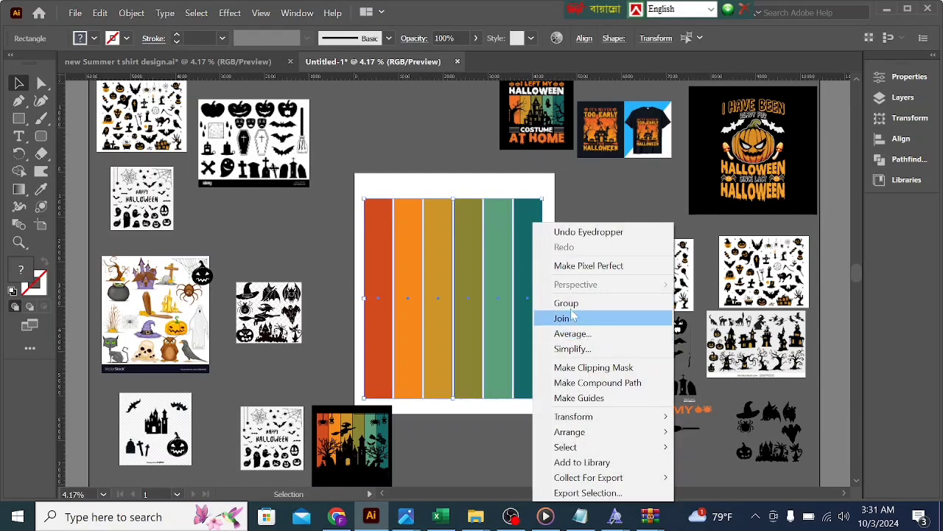
left_click(567, 303)
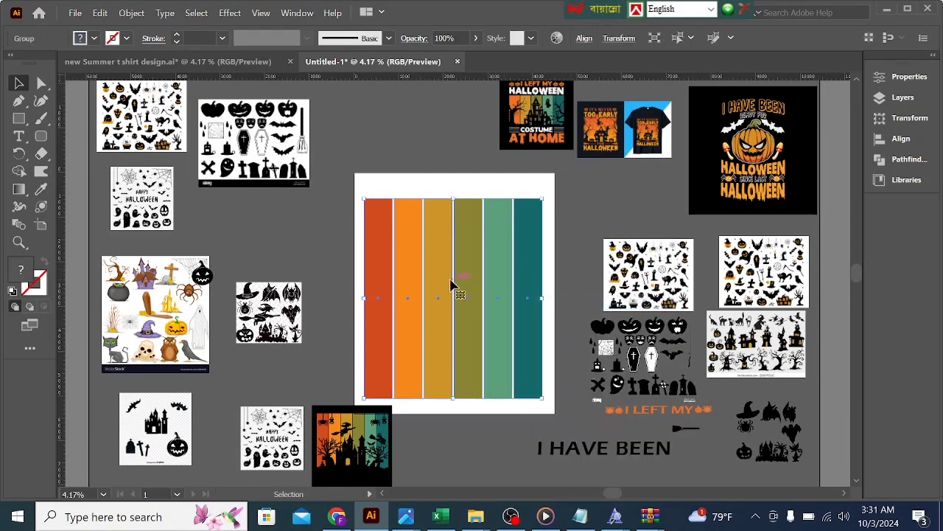
Step: Shift the stripe group slightly upward on the artboard and deselect it
left_click_drag(451, 281, 451, 278)
key("a")
key("ctrl+shift+a")
key("v")
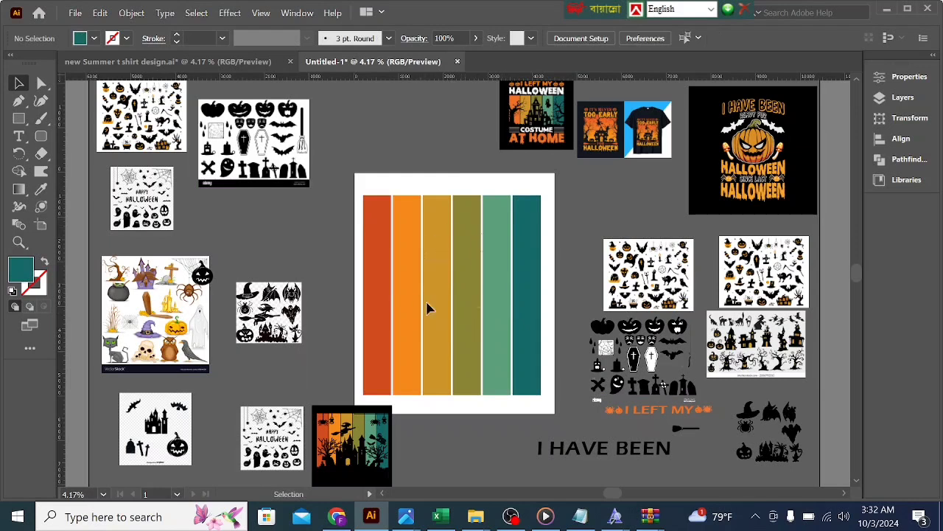
key("a")
left_click(458, 256)
key("v")
mouse_move(458, 257)
left_mouse_down()
mouse_move(476, 248)
mouse_move(455, 263)
mouse_move(458, 254)
left_mouse_up()
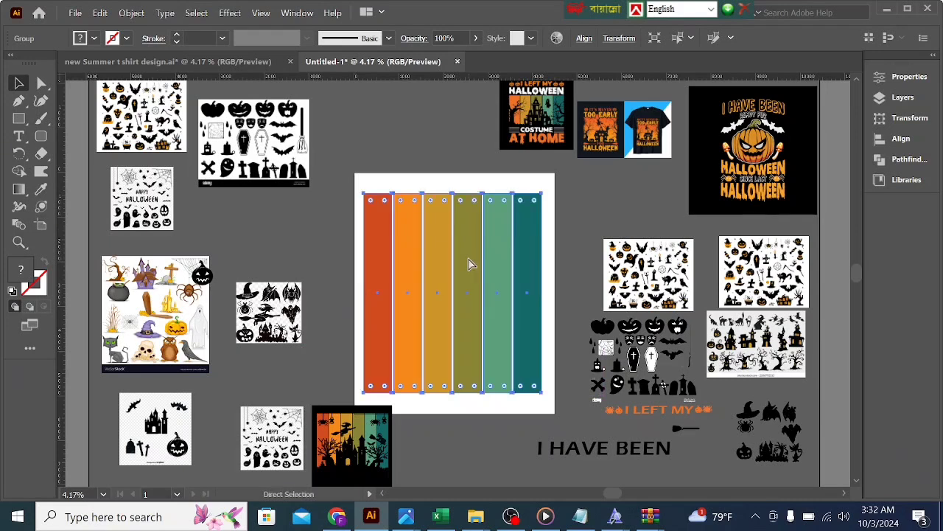
key("ctrl+shift+a")
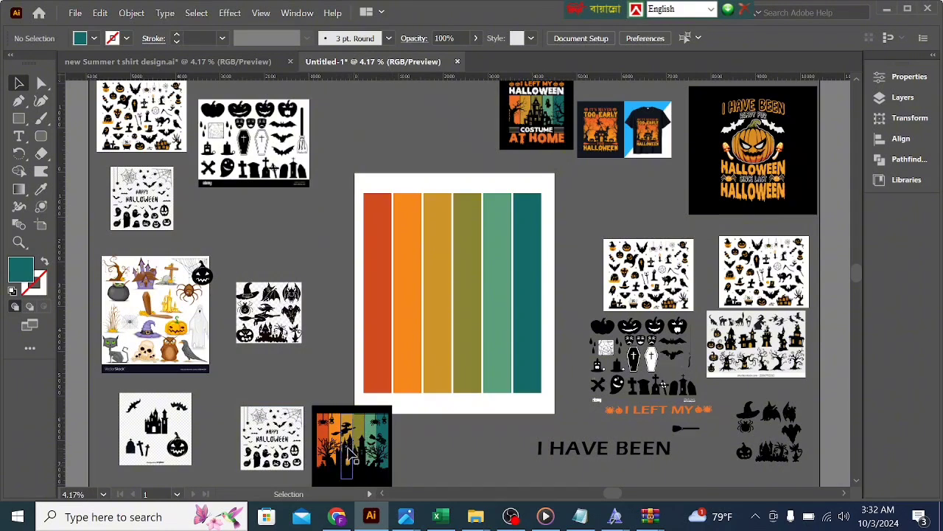
Step: Shift the castle, bats and pumpkin clipart image slightly toward the upper left and enlarge it a little
left_click(182, 446)
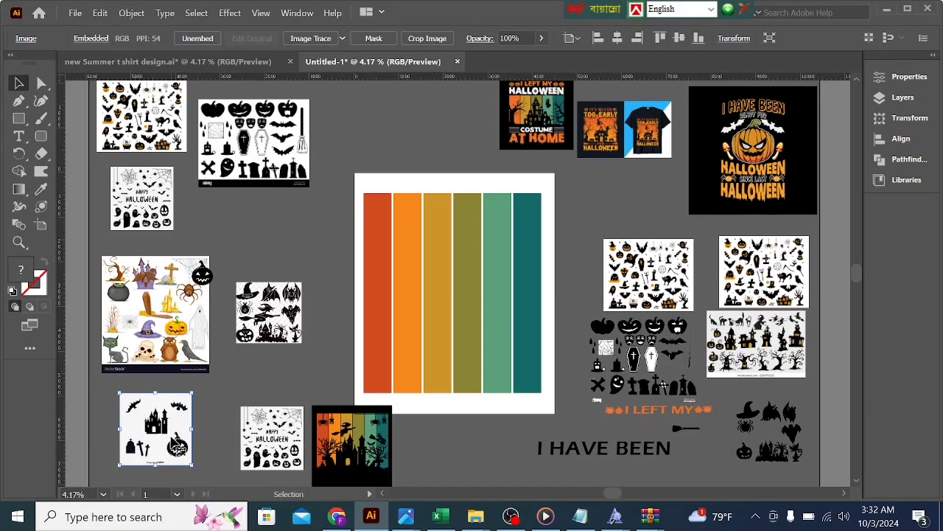
left_click_drag(182, 446, 178, 437)
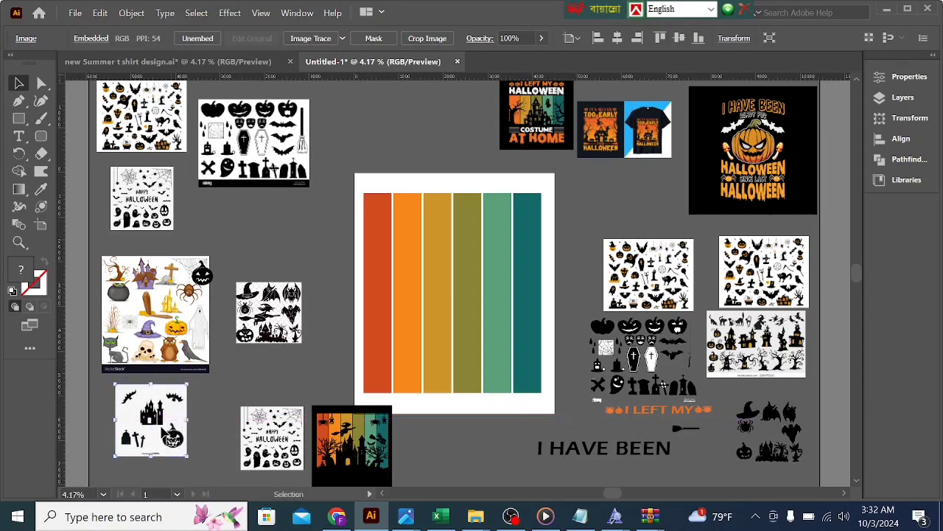
scroll(171, 441, "down", 1)
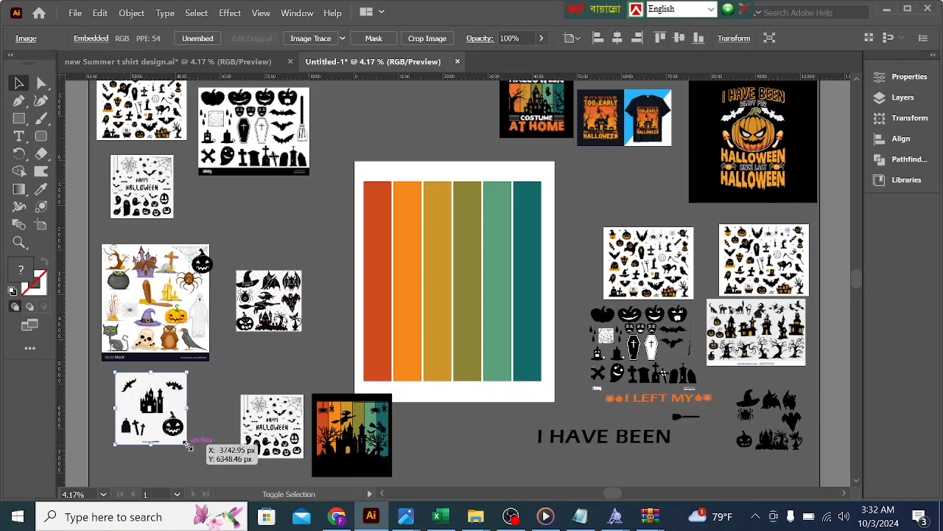
left_click_drag(178, 432, 180, 435)
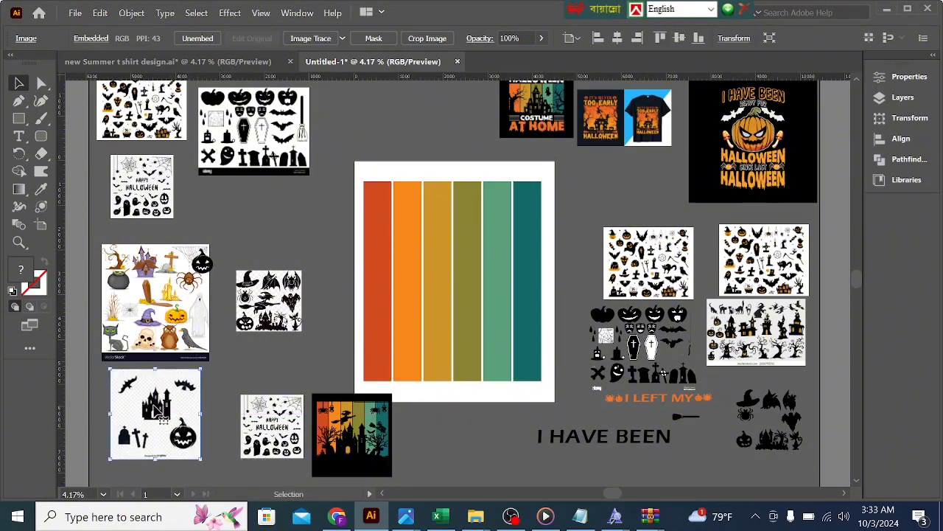
Step: Image Trace the castle clipart with the Silhouettes preset, expand the tracing and ungroup its shapes
left_click(342, 37)
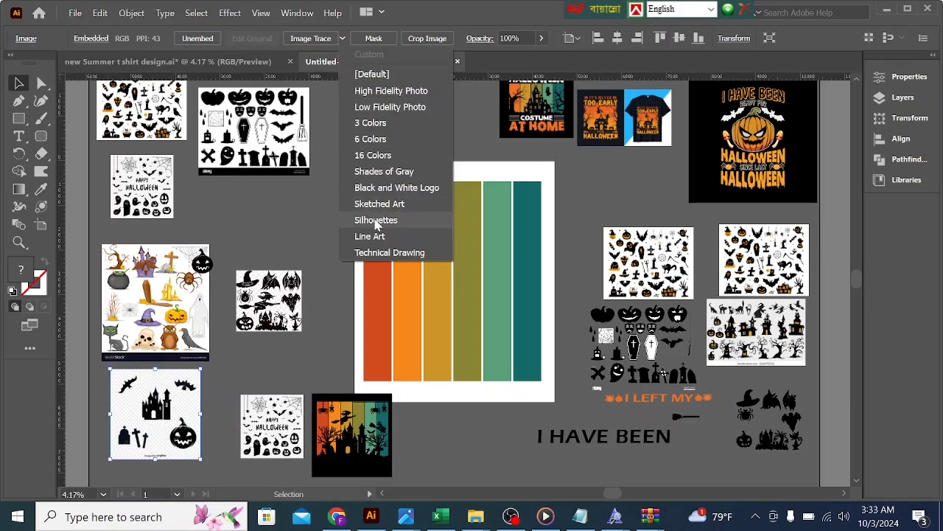
left_click(376, 220)
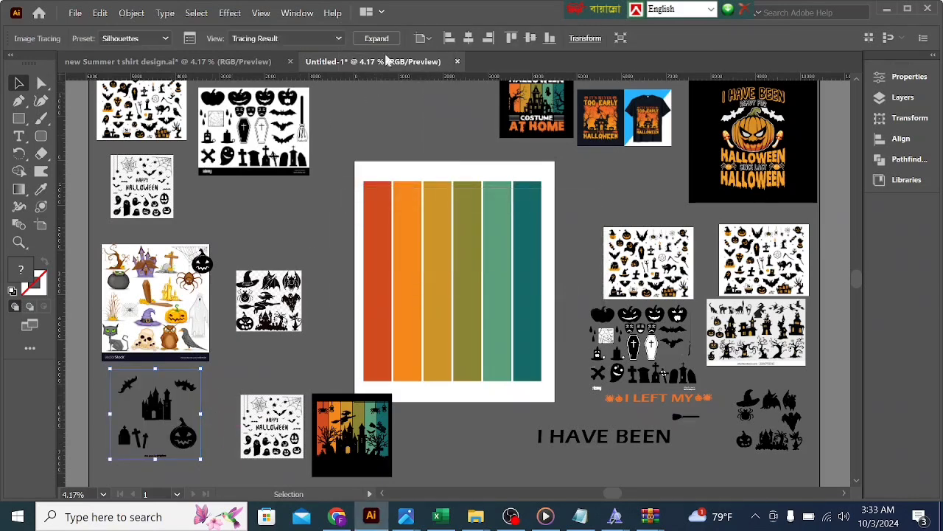
left_click(377, 38)
right_click(175, 417)
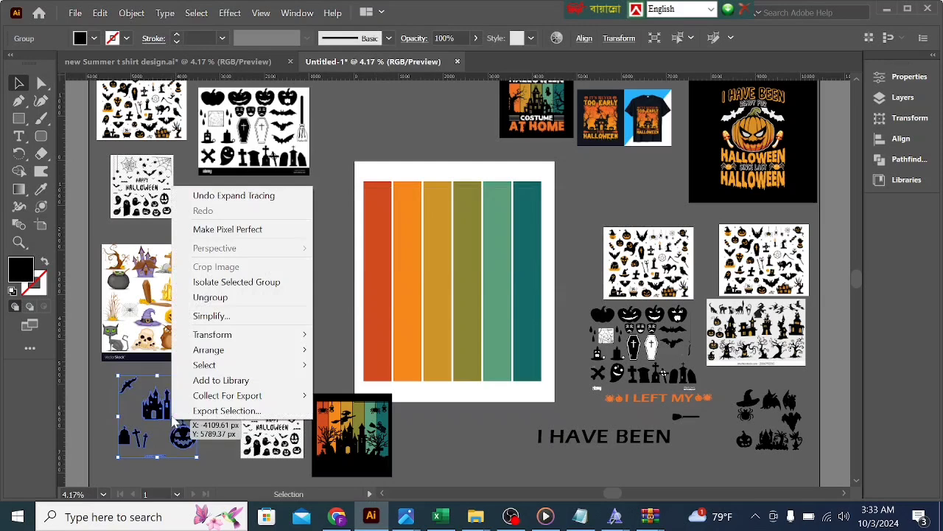
left_click(211, 297)
left_click(219, 386)
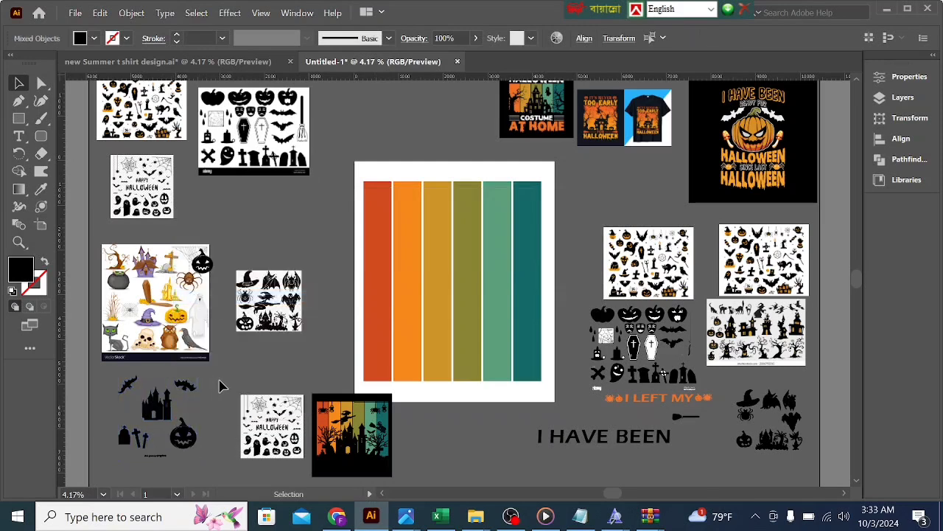
Step: Move the castle silhouette onto the middle of the striped background and bring it to the front
left_click(157, 407)
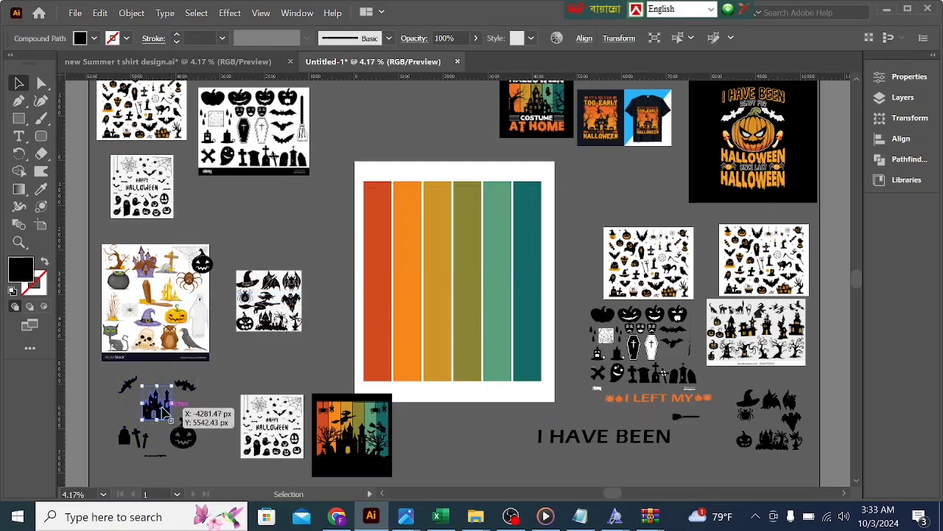
left_click_drag(171, 410, 453, 297)
right_click(454, 297)
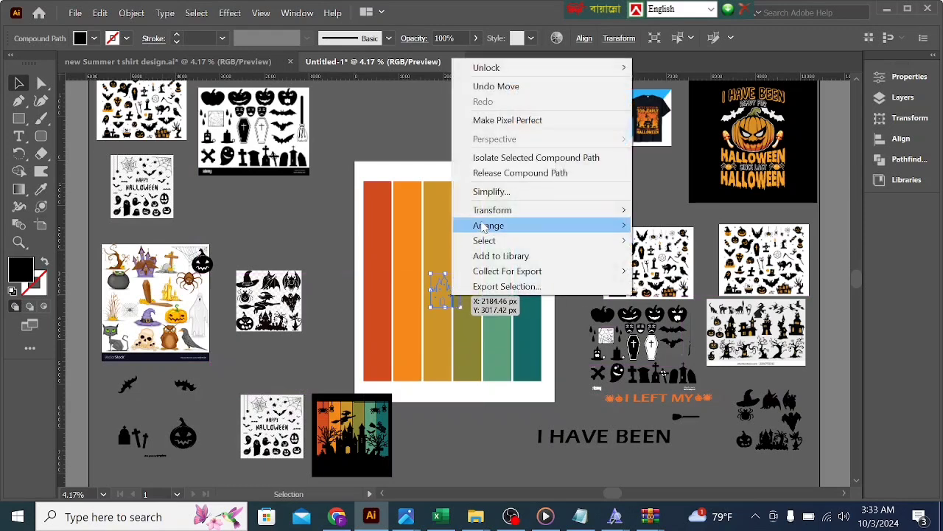
mouse_move(485, 229)
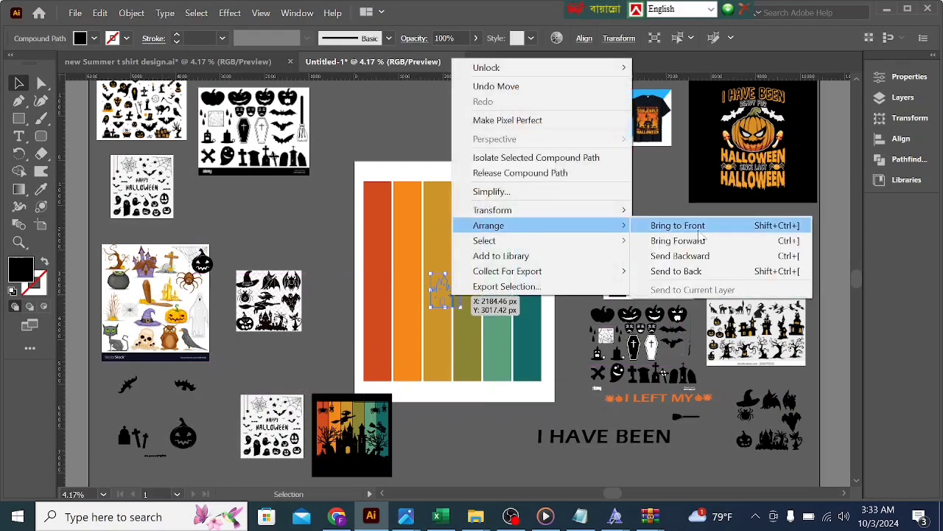
left_click(678, 226)
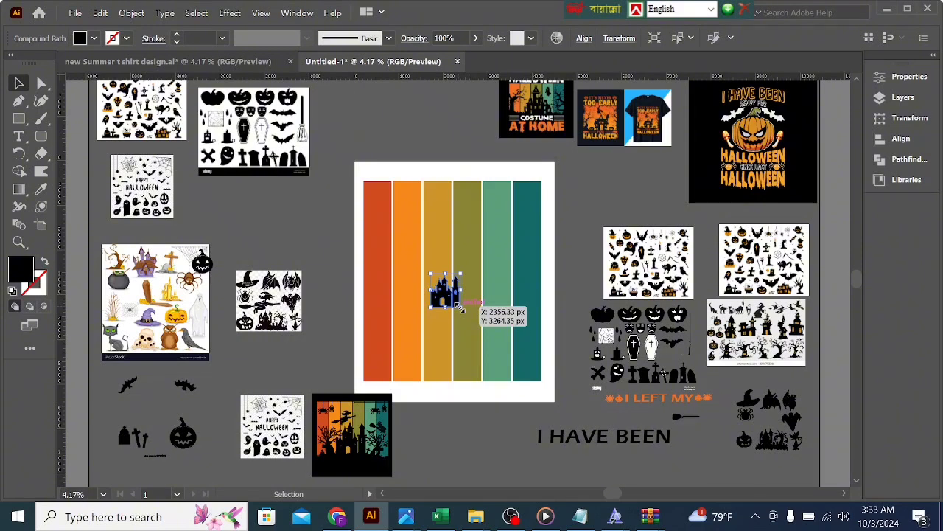
Step: Enlarge the castle to span about four stripes and center it over the lower half of the background
left_click_drag(461, 310, 498, 355)
mouse_move(460, 325)
left_mouse_down()
mouse_move(465, 339)
mouse_move(460, 332)
left_mouse_up()
left_click(485, 428)
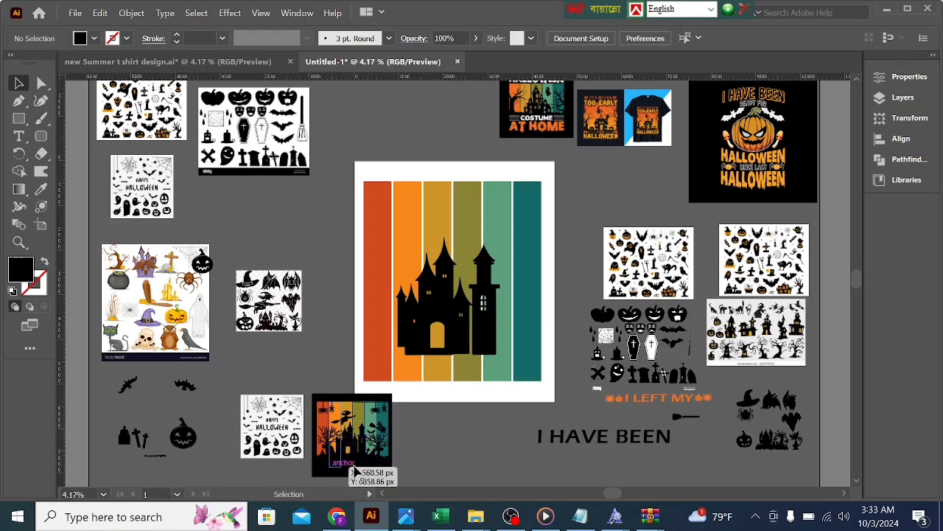
Step: Check the Halloween grass images in Chrome and select the graveyard-and-tree image in Illustrator's summer T-shirt document
left_click(338, 519)
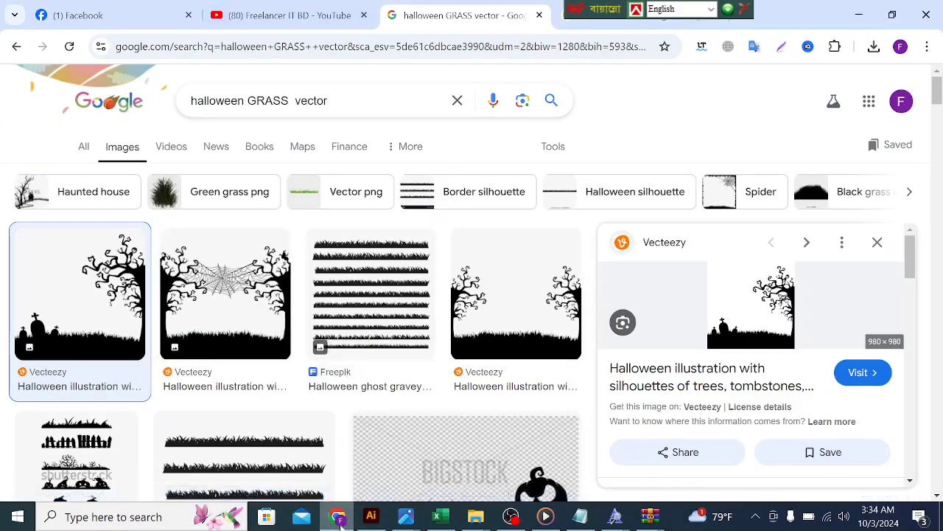
left_click(370, 516)
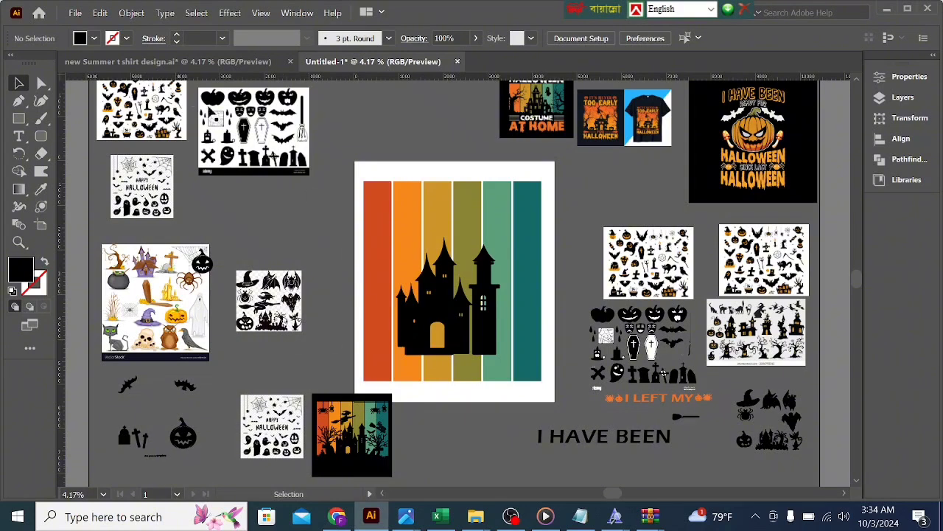
left_click(177, 62)
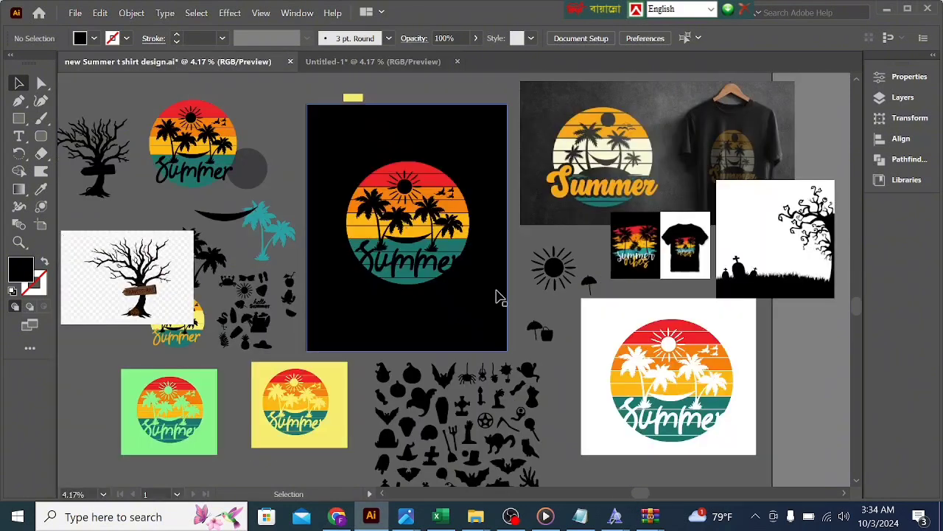
mouse_move(774, 283)
left_mouse_down()
mouse_move(656, 282)
mouse_move(772, 293)
left_mouse_up()
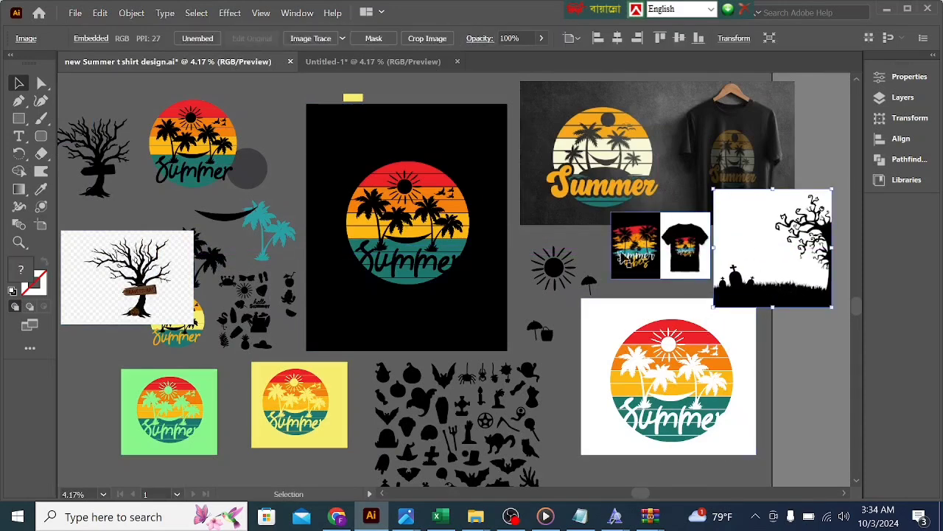
Step: Image Trace the graveyard-and-tree image with the Silhouettes preset, expand the tracing and ungroup its shapes
left_click(342, 39)
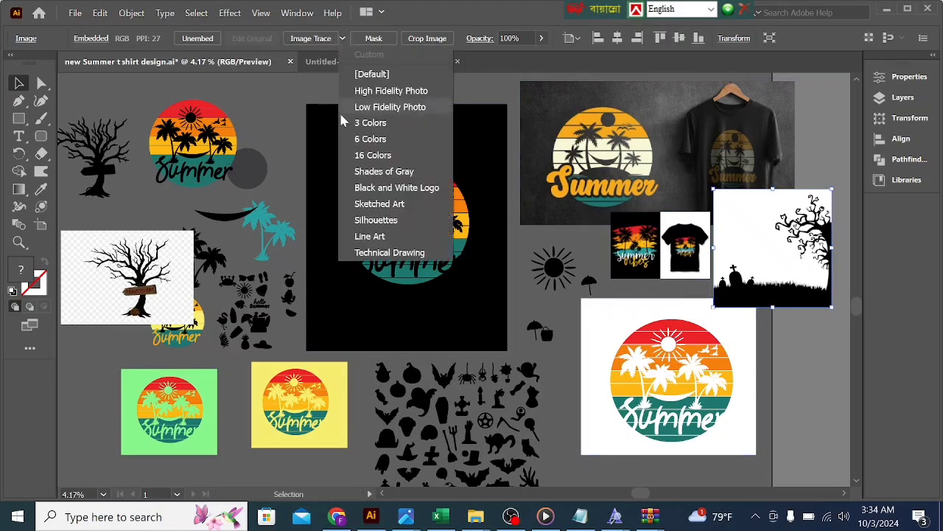
left_click(357, 221)
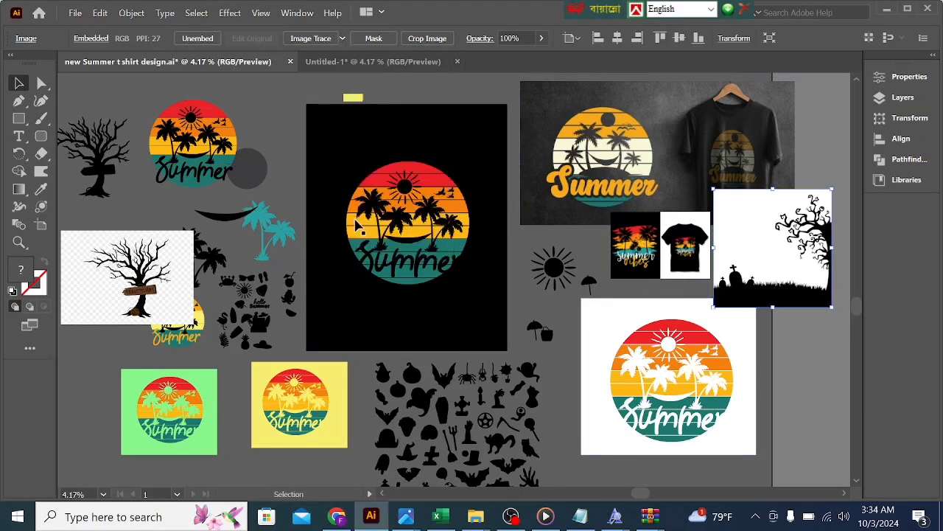
left_click(389, 40)
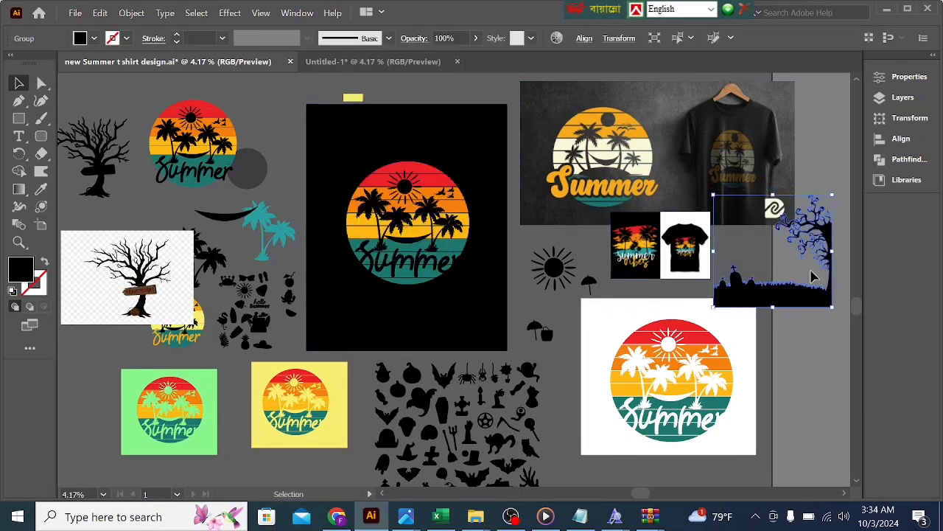
right_click(818, 296)
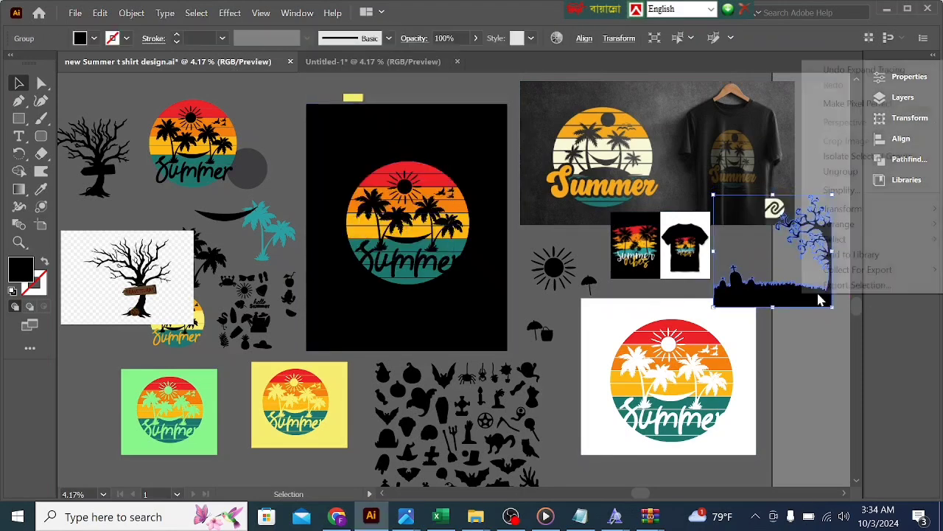
left_click(835, 174)
left_click(827, 327)
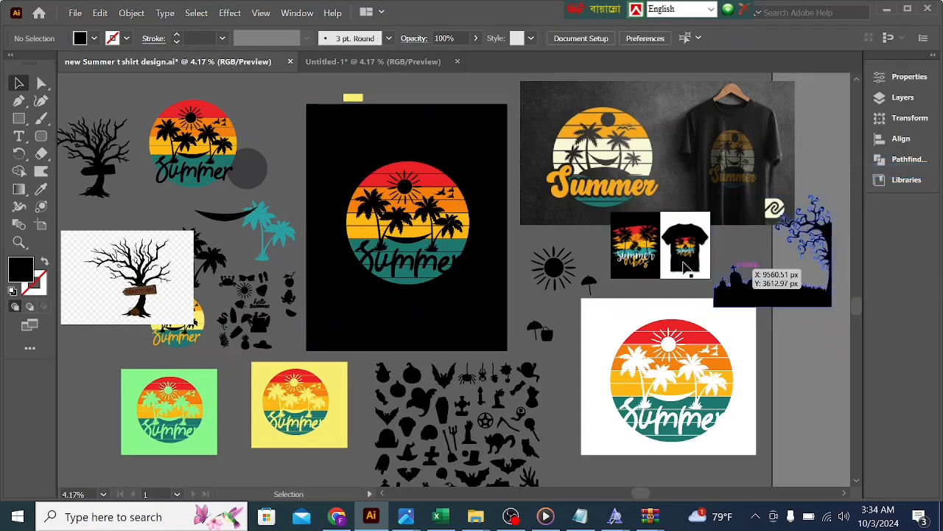
Step: Separate the graveyard ground from the tree with the Eraser and place a copy across the bottom of the stripes in Untitled-1
left_click(42, 153)
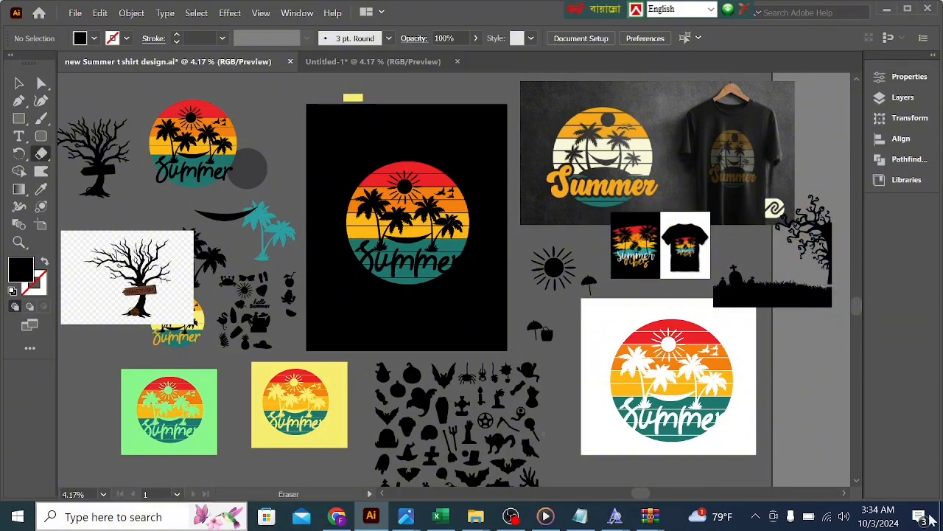
left_click(19, 84)
left_click(808, 294)
left_click_drag(803, 294, 512, 387)
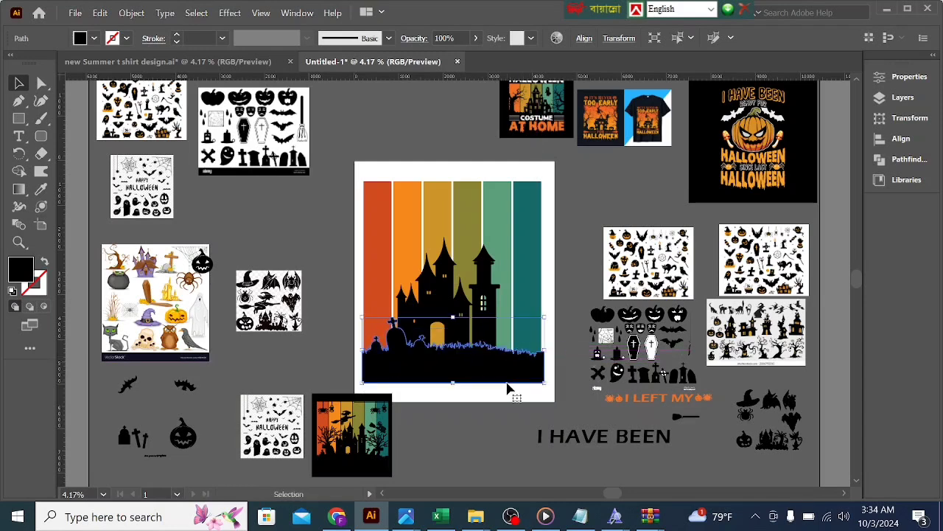
left_click(507, 399)
Step: Narrow the graveyard ground to the outer edge of the teal stripe and shift the castle slightly right and up
left_click(520, 370)
left_click_drag(546, 353, 542, 353)
left_click(523, 404)
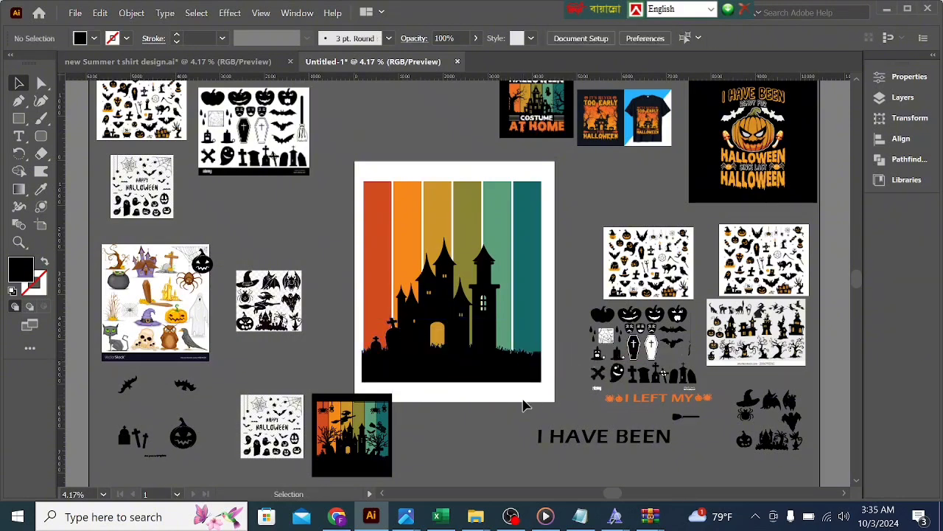
mouse_move(462, 344)
left_mouse_down()
mouse_move(476, 343)
mouse_move(467, 336)
left_mouse_up()
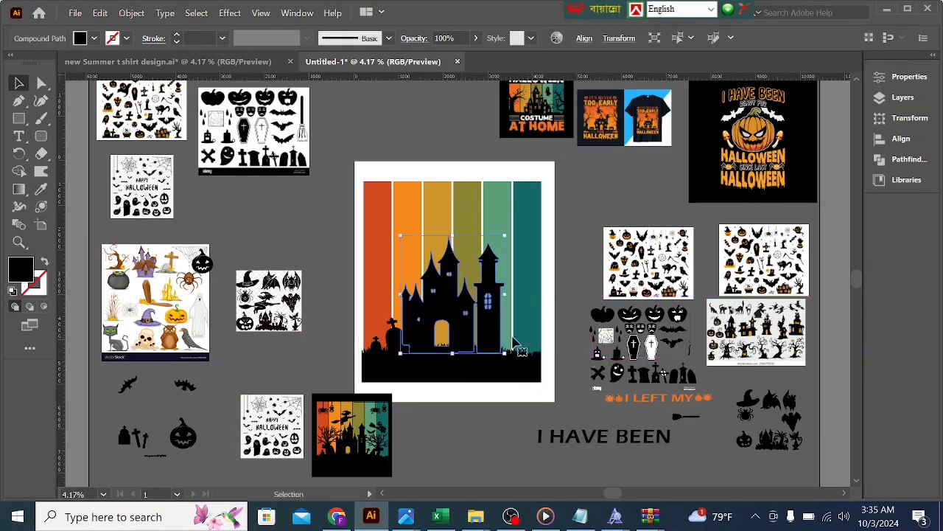
left_click(557, 318)
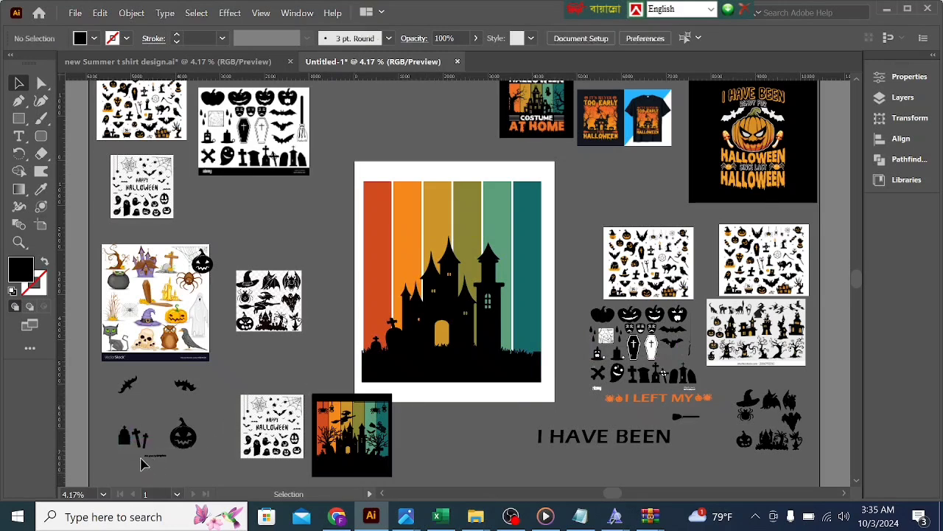
Step: Delete the small watermark text under the traced clipart and group the tombstone with the crosses beside it
left_click(162, 457)
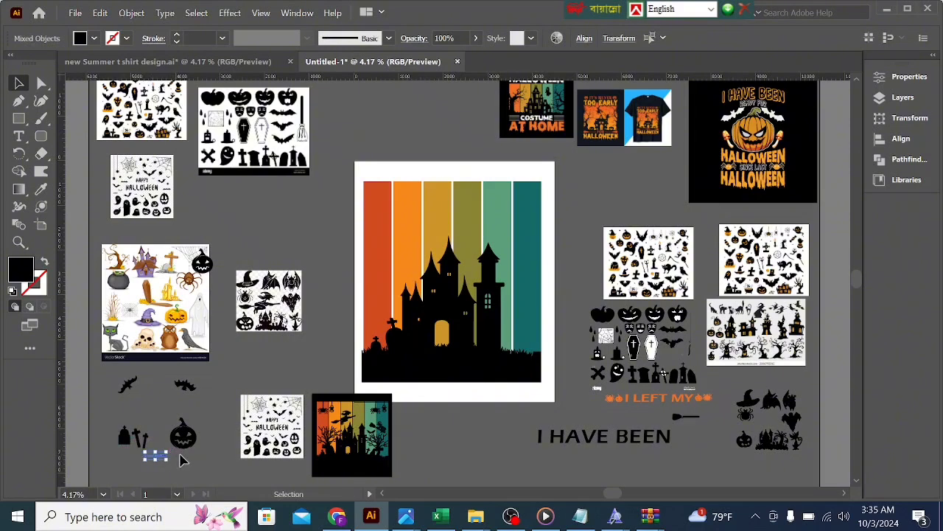
key("Delete")
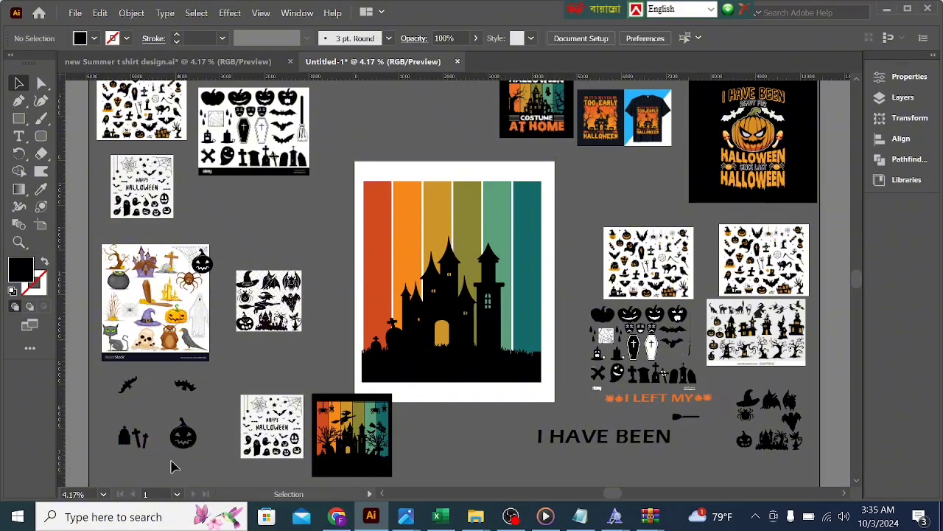
left_click(137, 437)
left_click(124, 440, "shift")
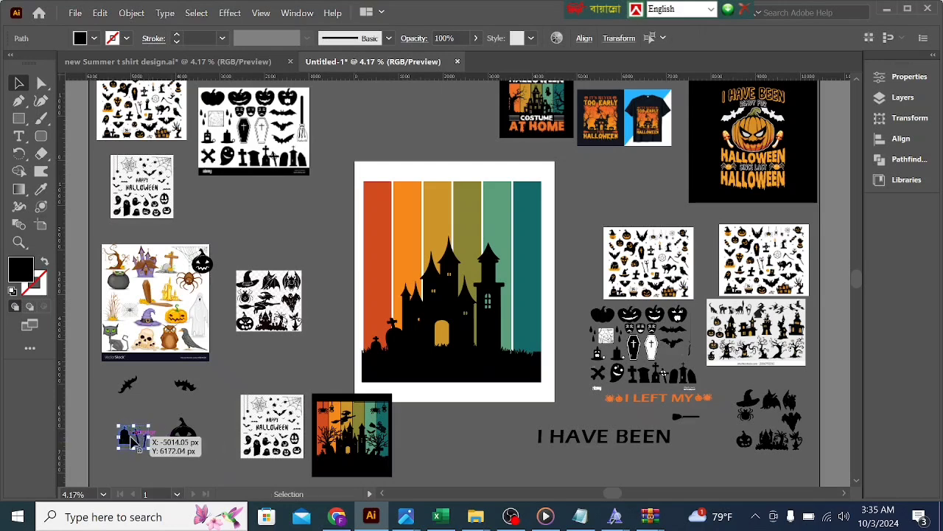
right_click(150, 439)
left_click(156, 238)
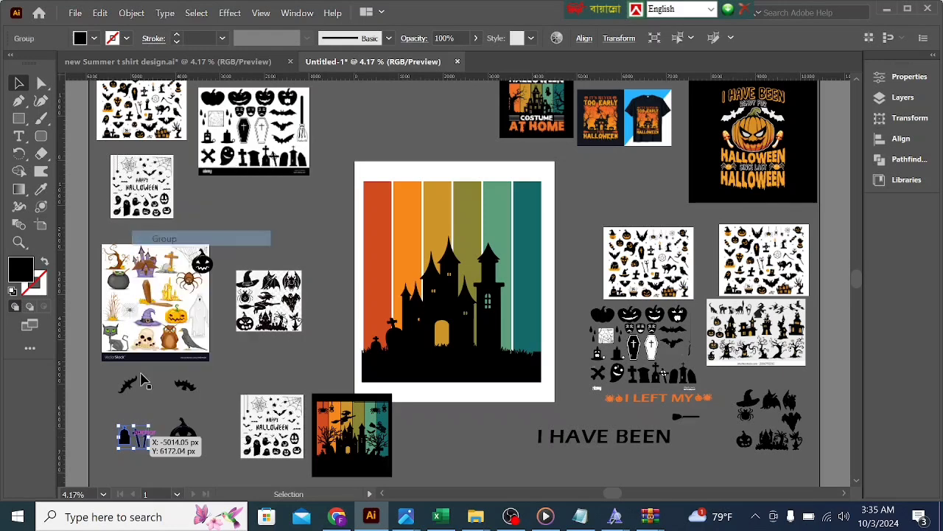
Step: Place the tombstone-and-crosses group at the right end of the graveyard ground, in front of the stripes, and adjust its fit
left_click_drag(132, 437, 522, 344)
right_click(522, 343)
mouse_move(560, 270)
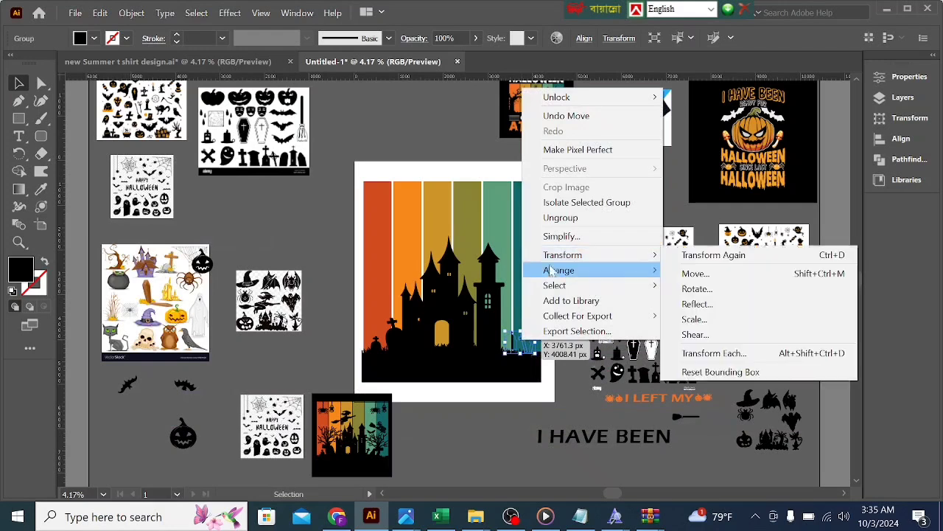
left_click(709, 271)
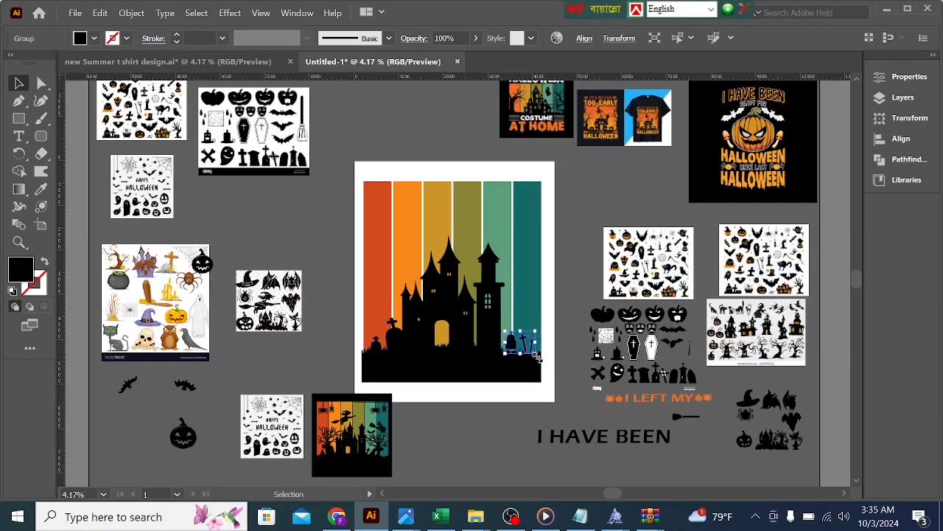
left_click_drag(536, 357, 514, 352)
left_click(573, 324)
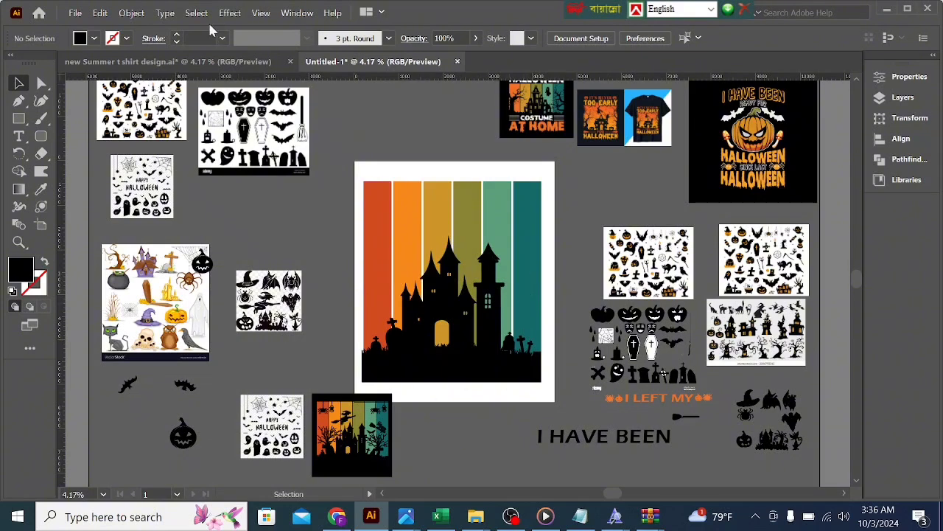
Step: Copy the bare tree from the new Summer t shirt design document onto the right end of the graveyard ground in Untitled-1
left_click(168, 61)
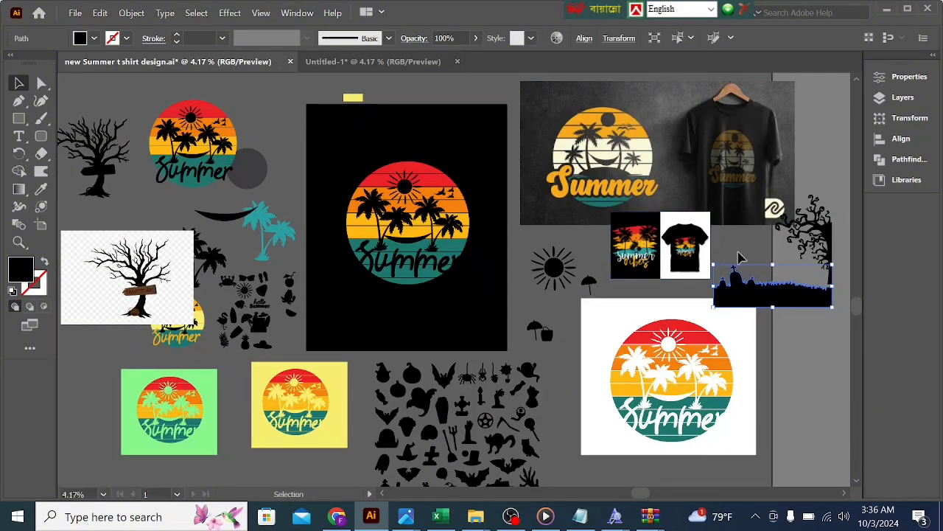
left_click_drag(108, 182, 514, 334)
left_click(582, 328)
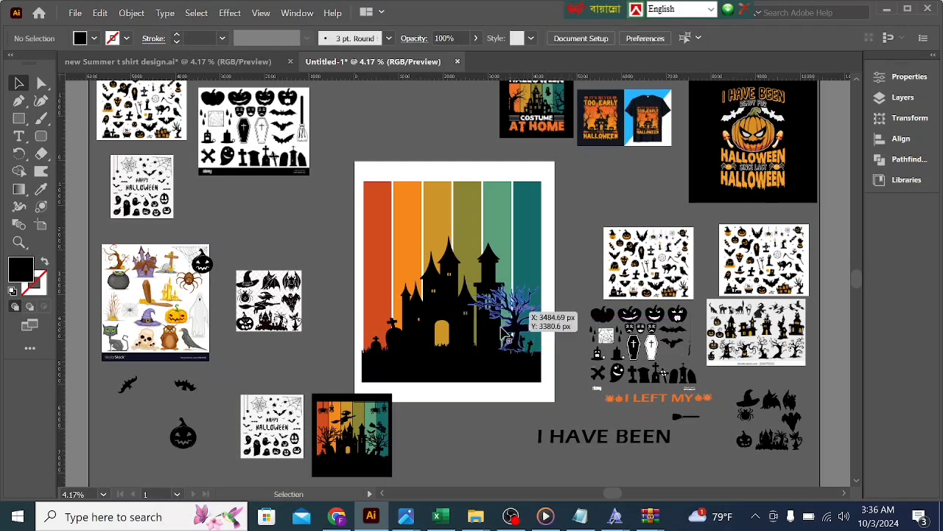
Step: Bring the castle to the front so it overlaps the bare tree's left branches
left_click(499, 333)
right_click(499, 333)
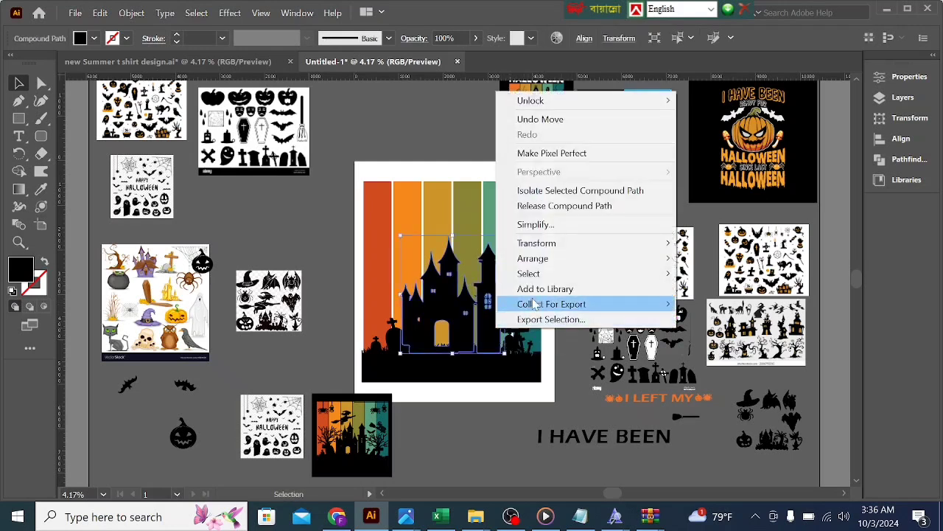
mouse_move(551, 259)
left_click(721, 258)
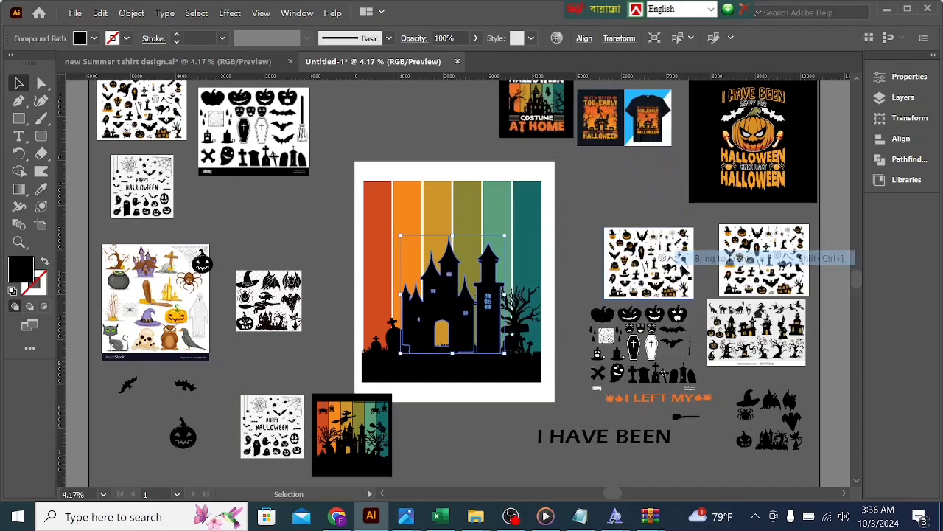
left_click(567, 320)
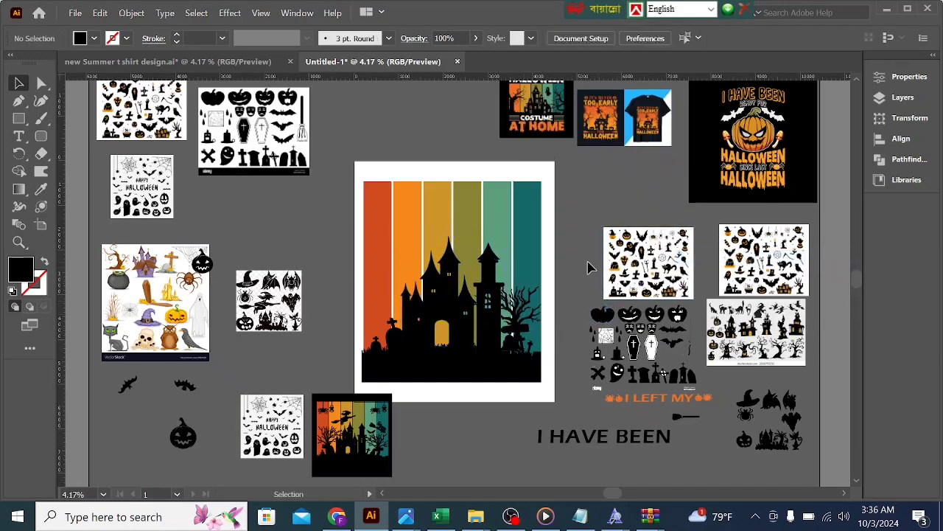
Step: Shift the bare tree slightly to the right and bring the castle to the front again
left_click_drag(511, 330, 520, 332)
left_click(488, 274)
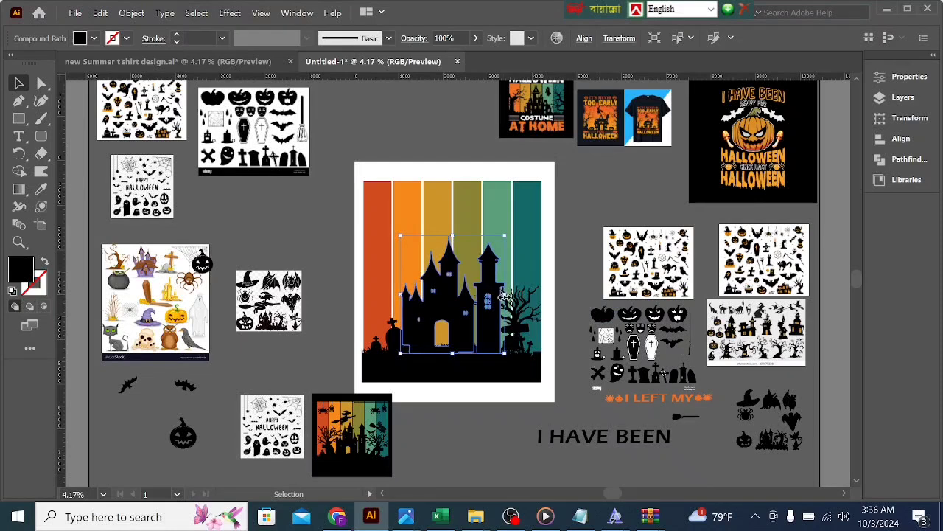
right_click(492, 278)
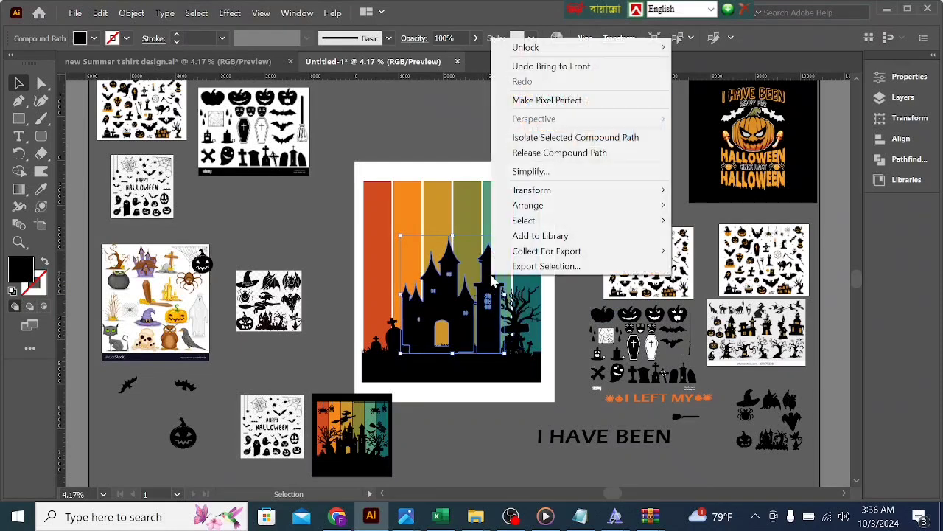
mouse_move(531, 206)
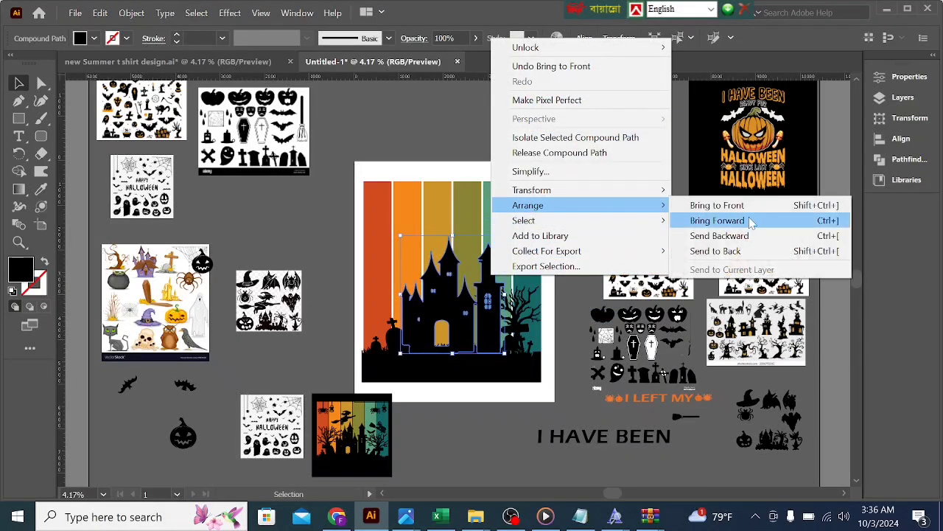
left_click(737, 206)
left_click(586, 246)
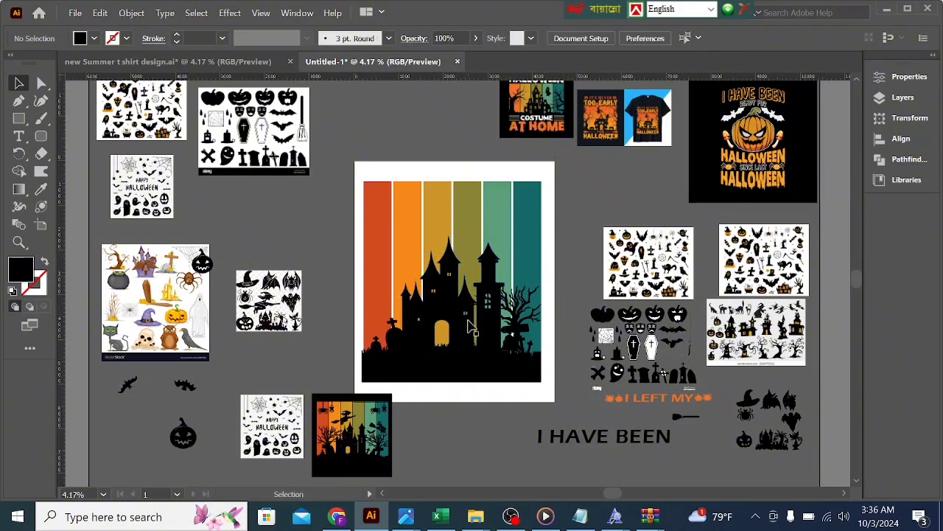
Step: Nudge the bare tree slightly down so its trunk sits on the graveyard ground
left_click(520, 315)
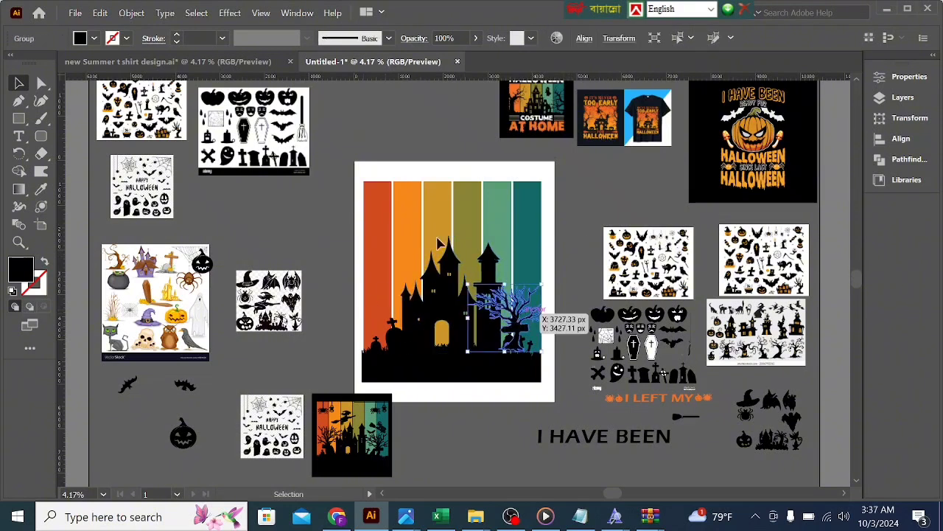
left_click(574, 242)
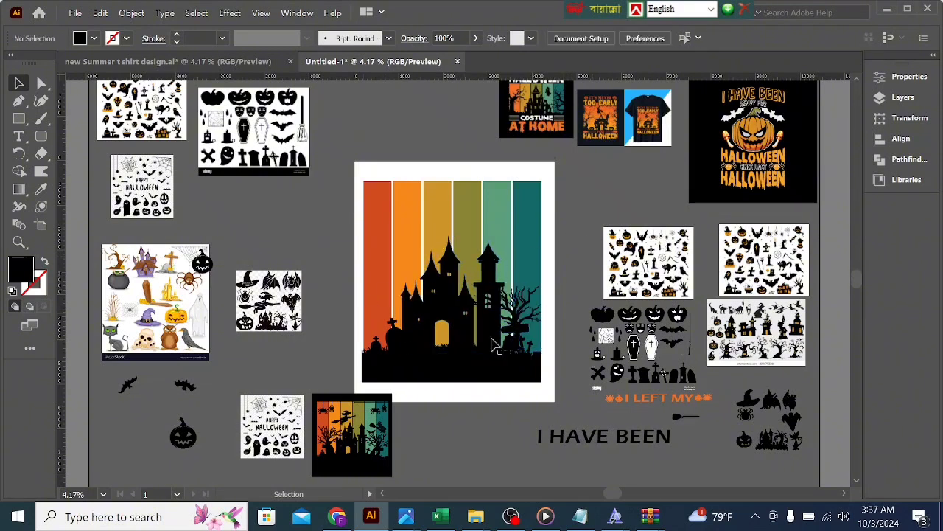
left_click(524, 316)
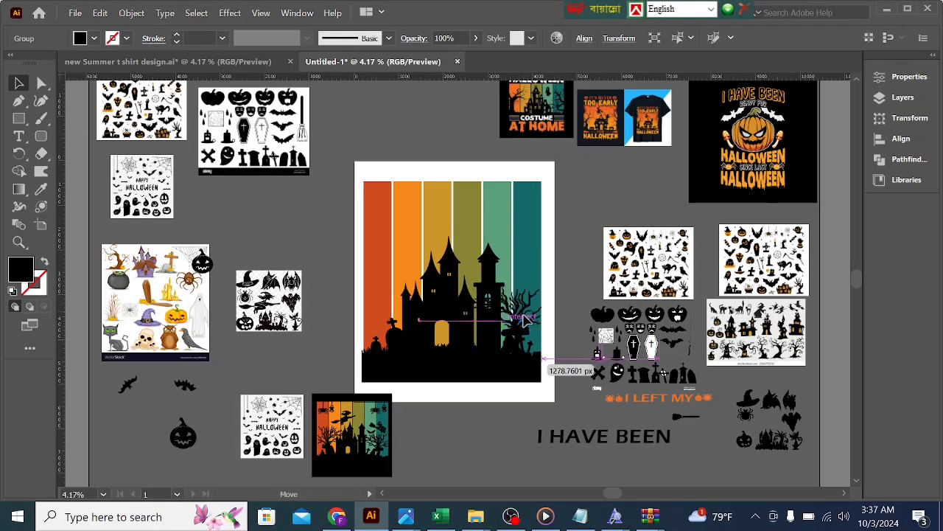
left_click(562, 292)
left_click(531, 302)
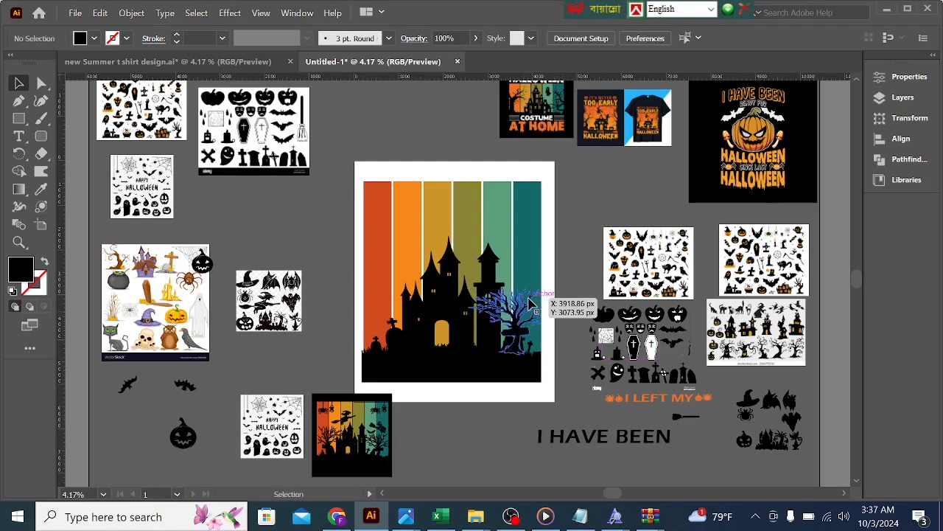
right_click(530, 302)
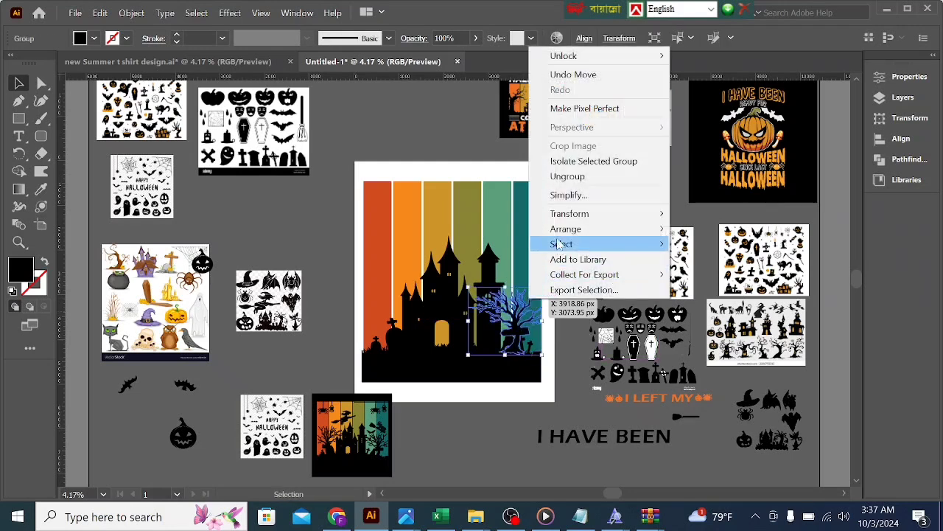
left_click(730, 263)
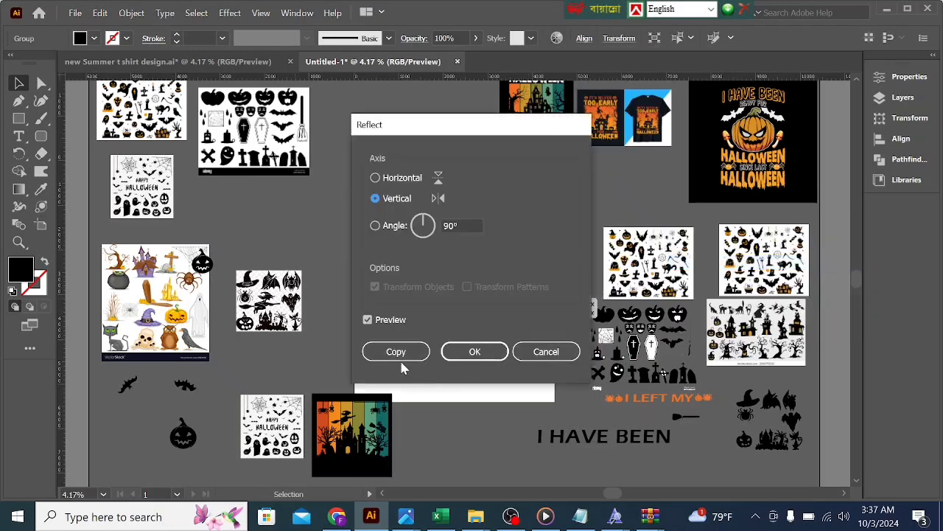
left_click(474, 351)
key("ctrl+z")
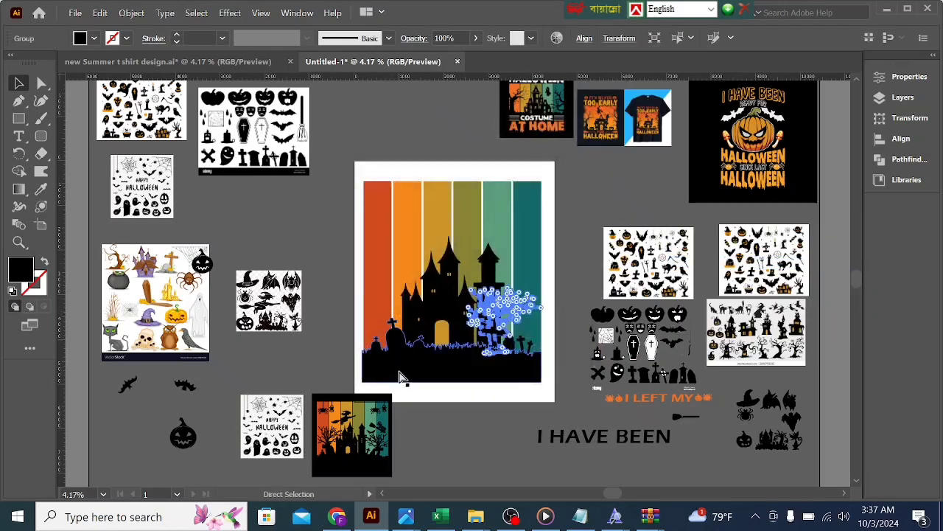
Step: Reflect a copy of the bare tree across the vertical axis and place it at the left end of the graveyard ground
right_click(498, 316)
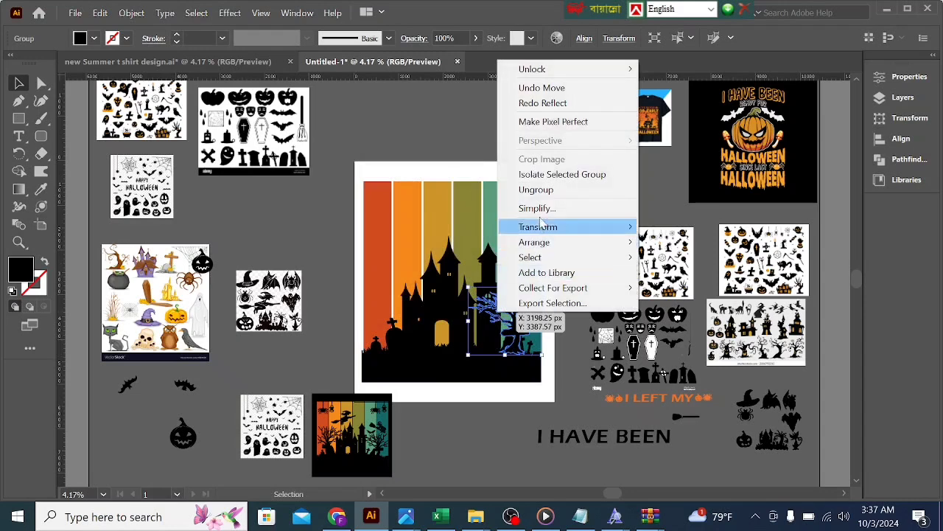
mouse_move(575, 227)
left_click(668, 276)
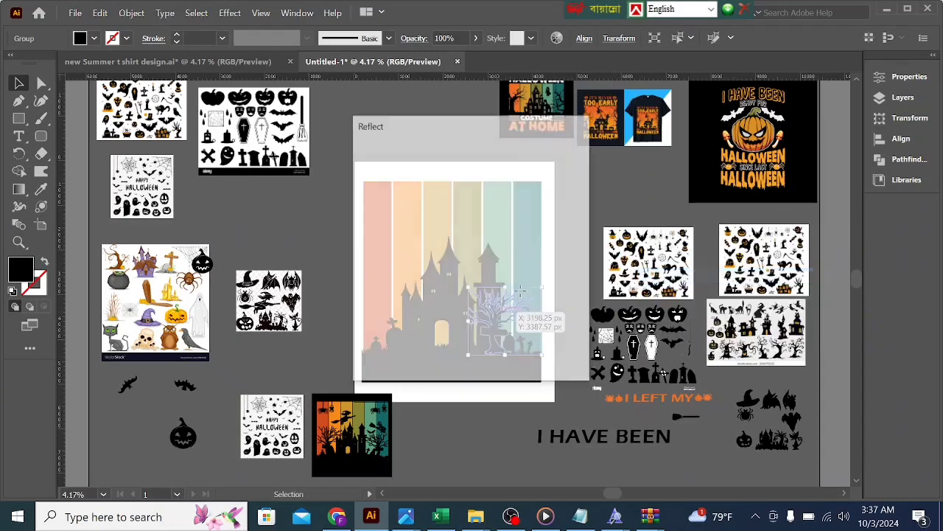
left_click(474, 352)
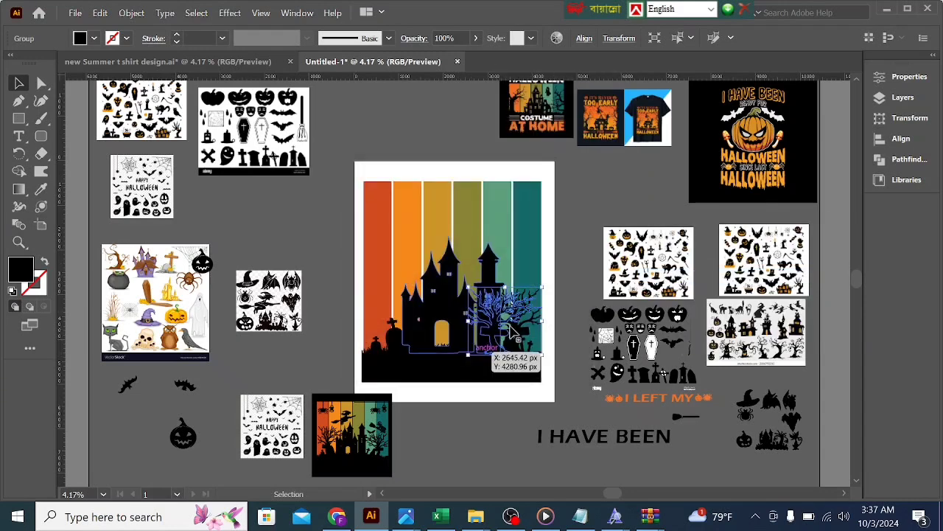
left_click_drag(516, 328, 398, 323)
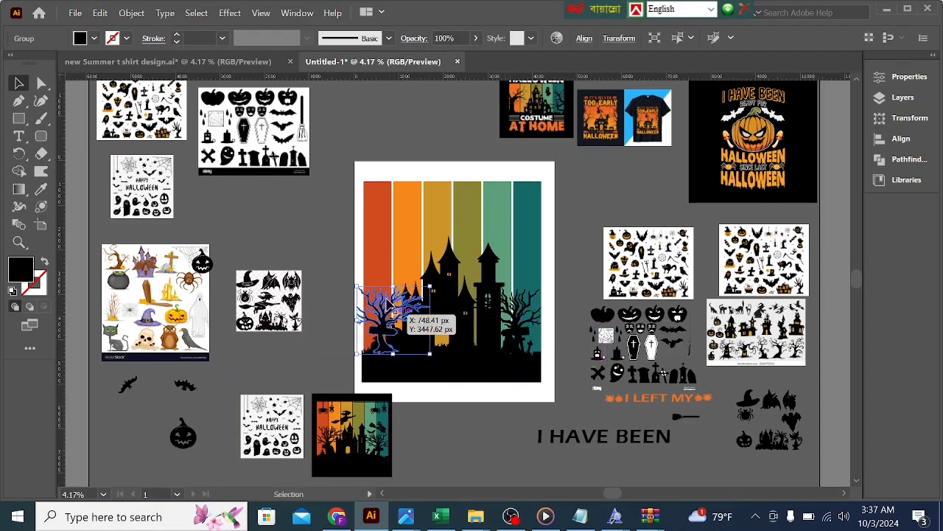
Step: Resize and shift the mirrored tree so it stays within the outer edge of the red-orange stripe beside the castle
left_click_drag(393, 285, 394, 276)
left_click_drag(347, 315, 364, 315)
left_click(330, 321)
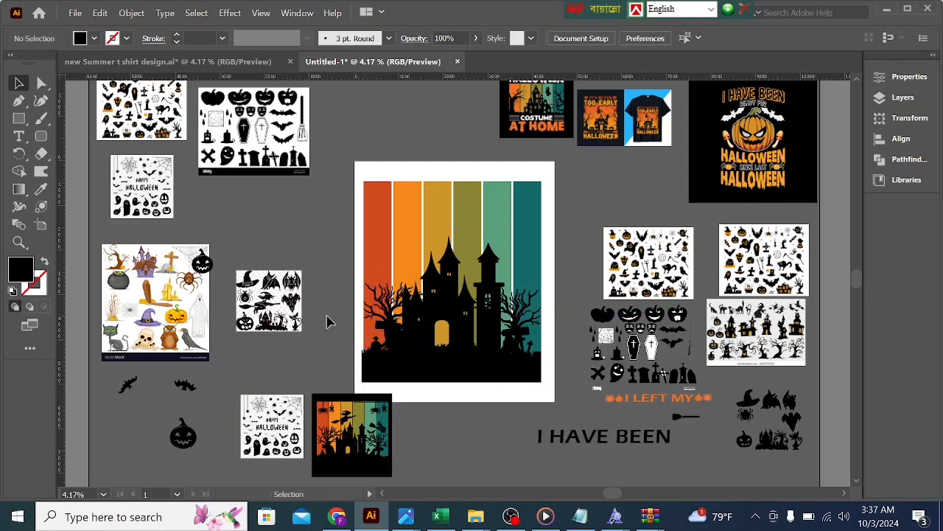
left_click_drag(374, 355, 364, 329)
left_click(342, 306)
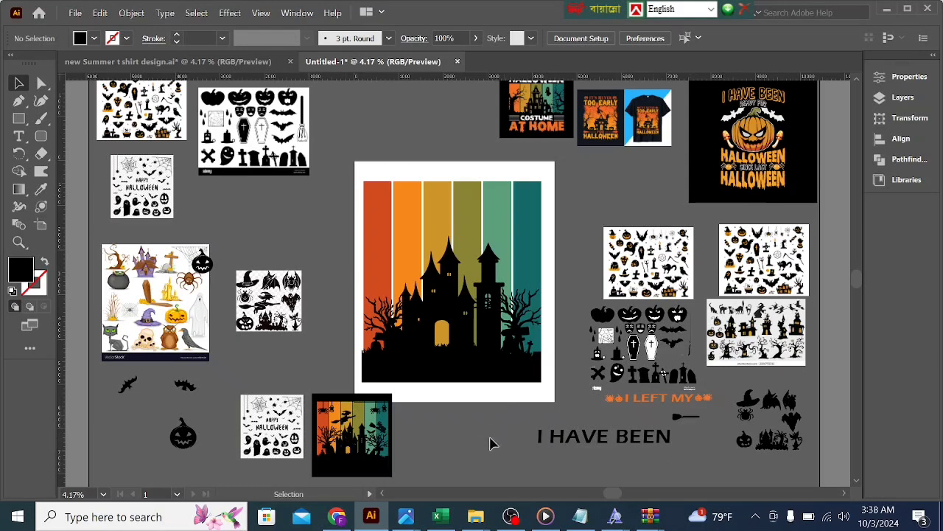
Step: Move the black witch clipart image slightly down, then trace it with the Silhouettes preset and expand the tracing
scroll(492, 443, "up", 1)
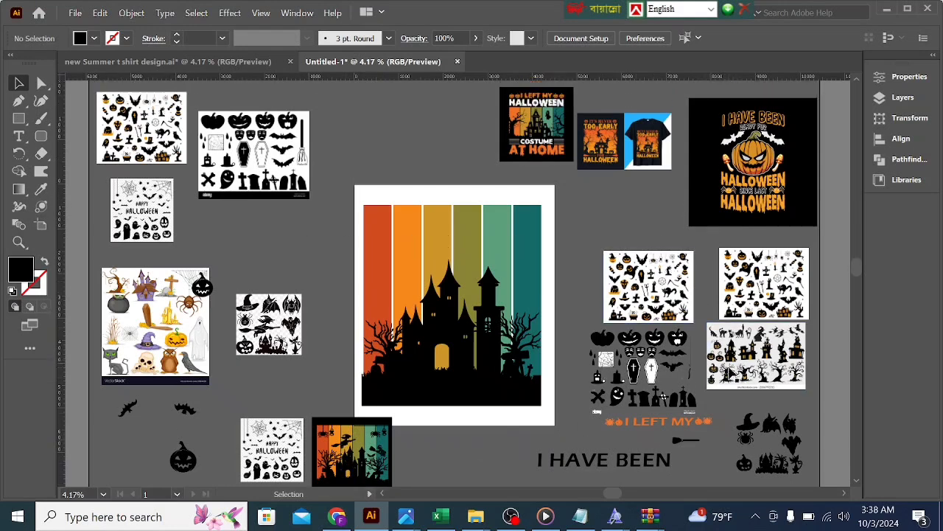
left_click(258, 335)
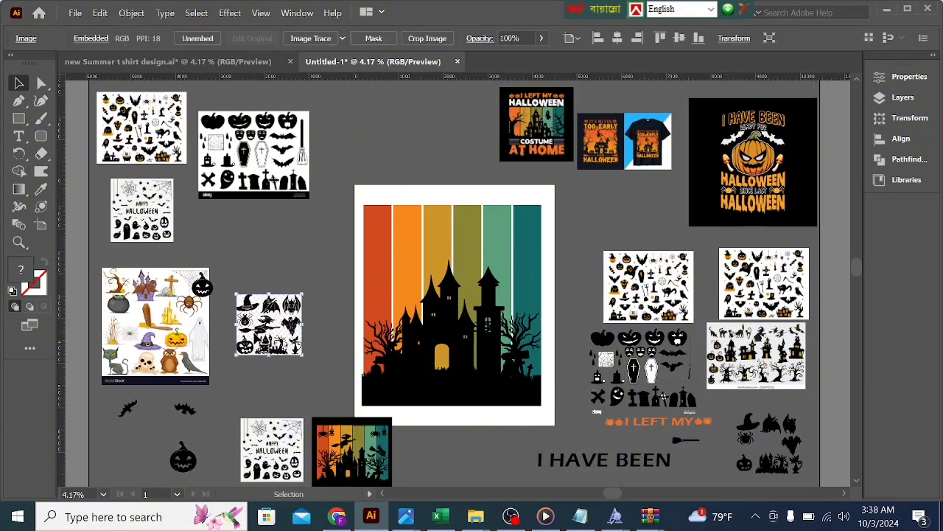
left_click_drag(258, 335, 258, 372)
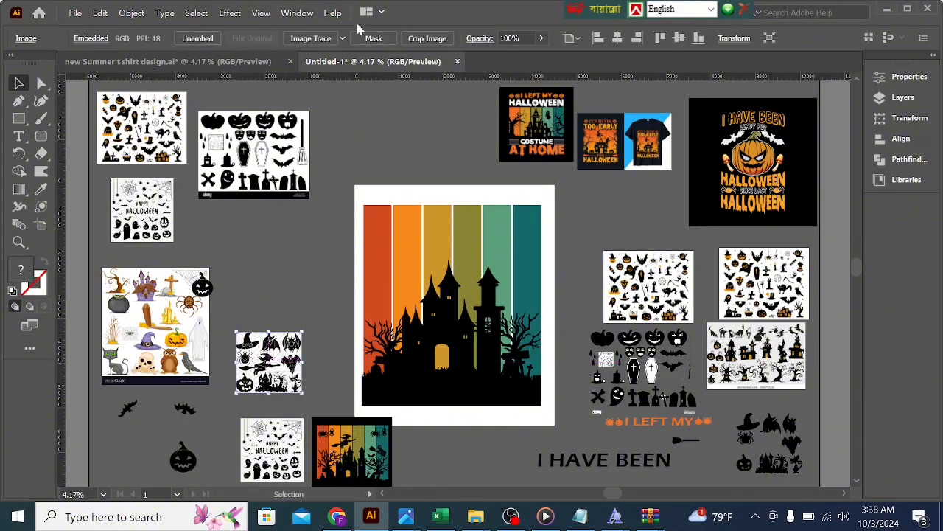
left_click(343, 39)
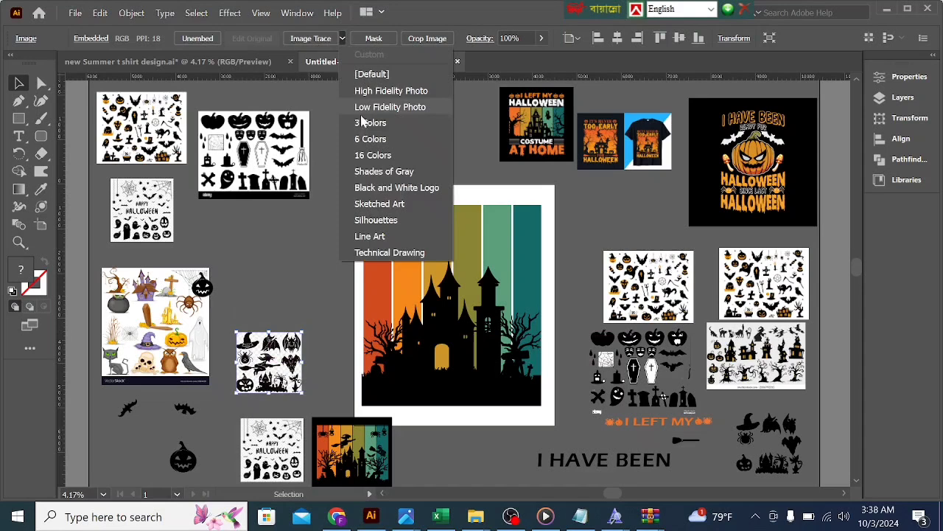
left_click(377, 221)
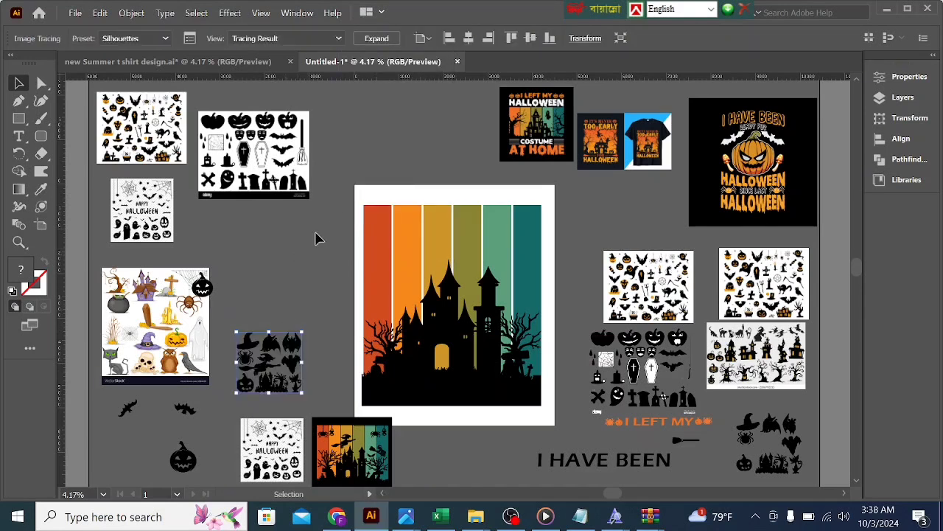
left_click(376, 38)
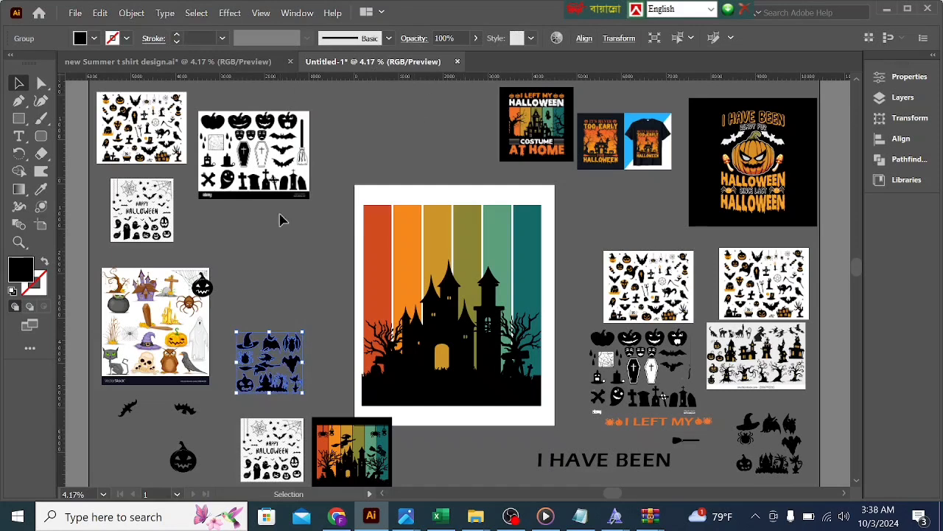
Step: Ungroup the expanded witch clipart tracing into separate shapes
right_click(286, 340)
left_click(317, 215)
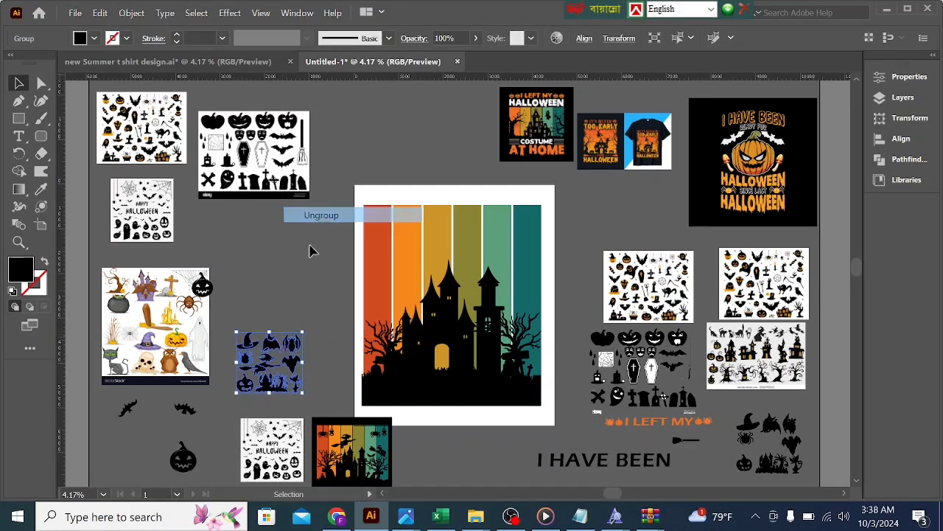
left_click(295, 308)
Step: Move the pieces of the witch flying on a broom above the other traced shapes and group them
left_click(277, 360)
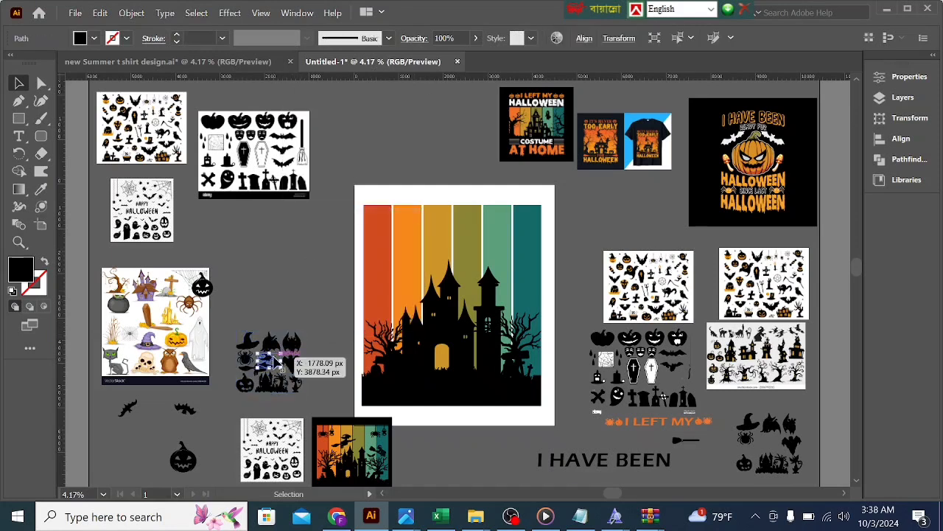
left_click(266, 368, "shift")
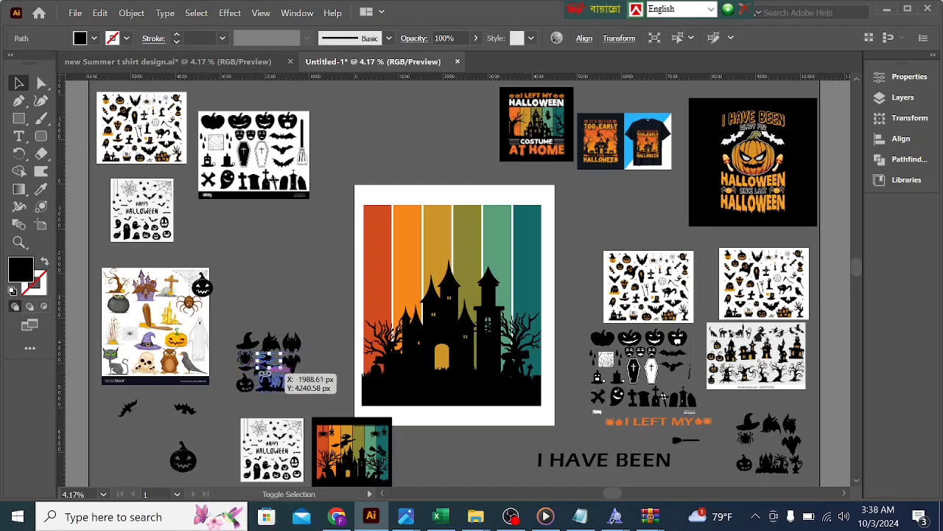
left_click(248, 369, "shift")
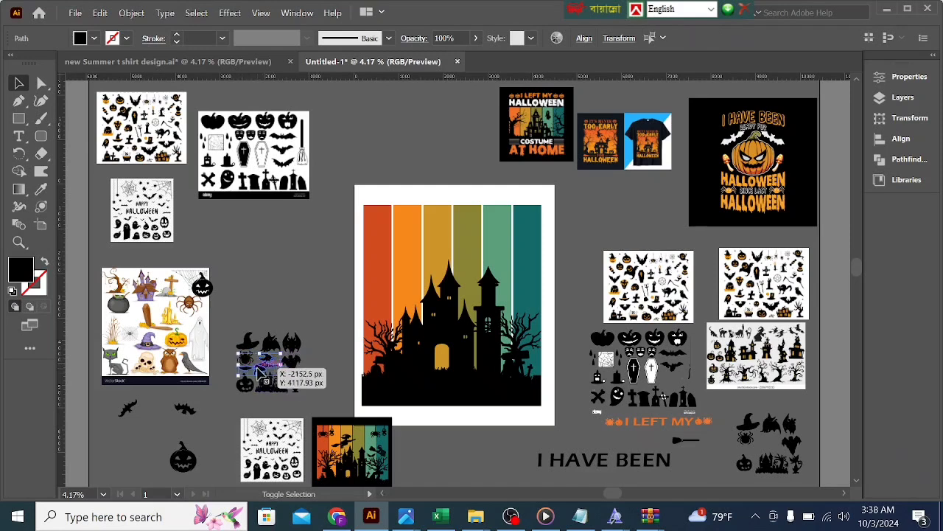
left_click_drag(270, 364, 273, 273)
right_click(274, 271)
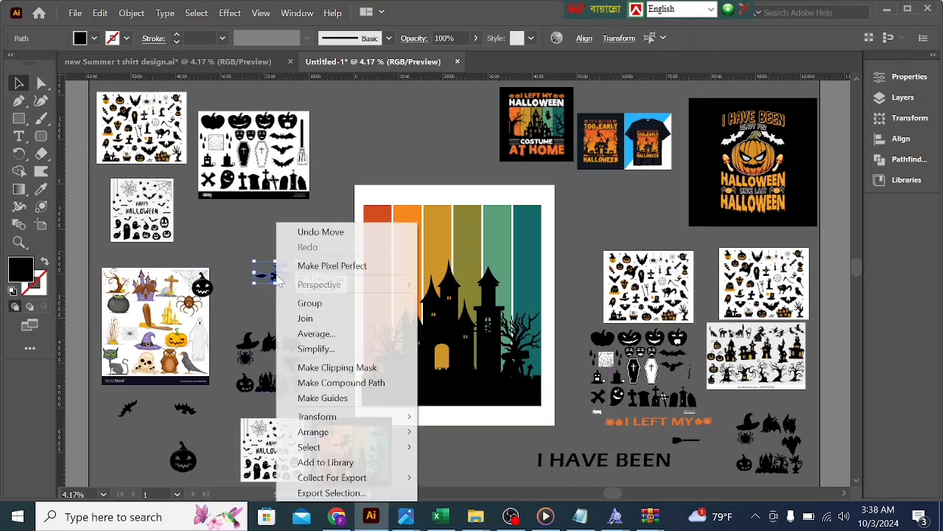
left_click(299, 303)
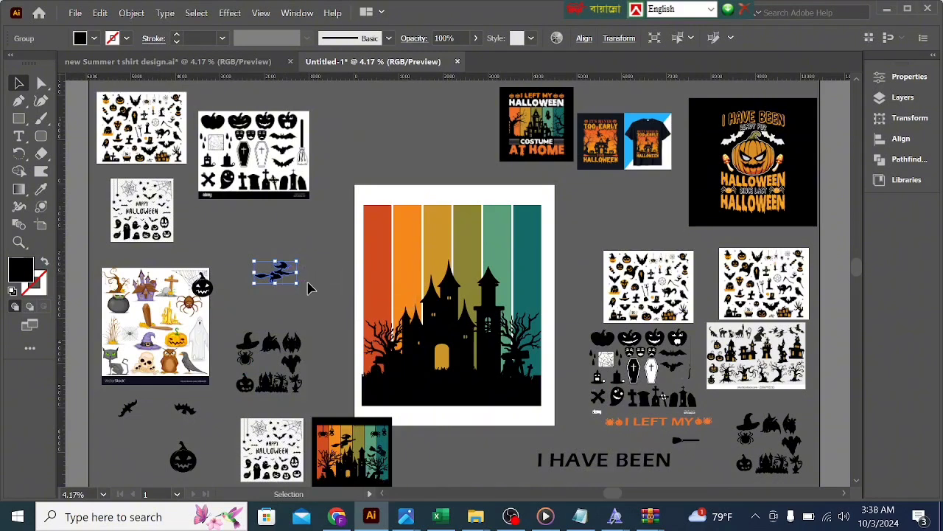
Step: Place the flying witch over the red-orange and orange stripes, bring it to the front and position it beside the castle's upper towers
left_click_drag(295, 284, 421, 279)
right_click(421, 279)
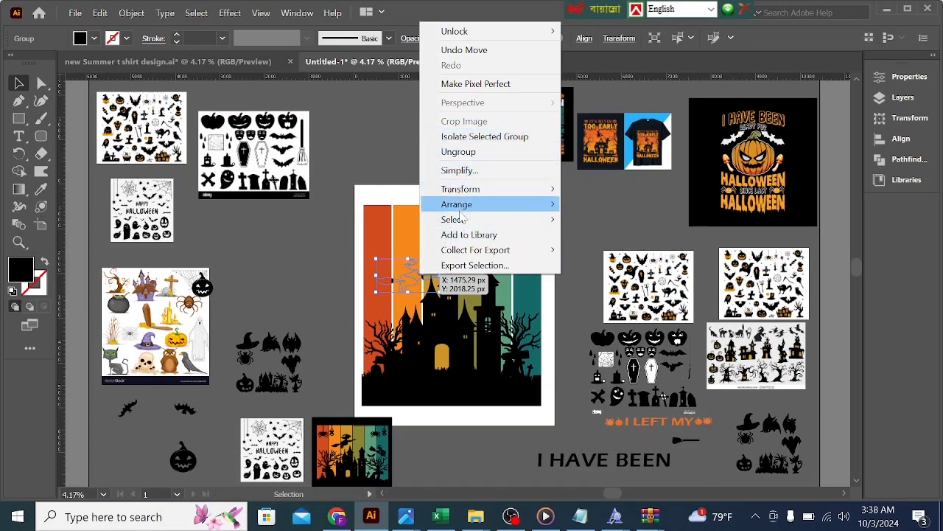
mouse_move(460, 210)
left_click(606, 204)
mouse_move(435, 280)
left_mouse_down()
mouse_move(446, 297)
mouse_move(449, 277)
mouse_move(416, 283)
left_mouse_up()
left_click(566, 234)
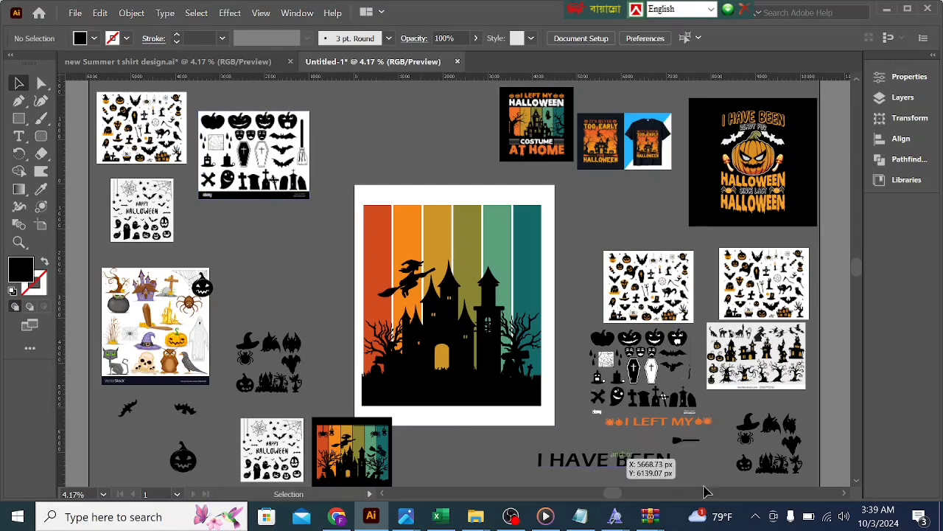
Step: Move the black-and-orange Halloween icon image closer to the artboard, trace it with the Silhouettes preset and expand the tracing
scroll(171, 274, "up", 1)
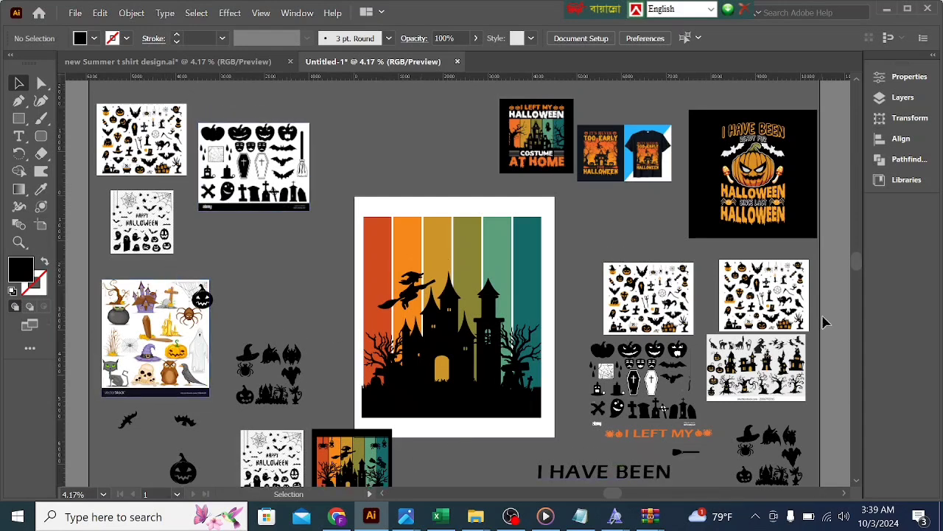
left_click(664, 305)
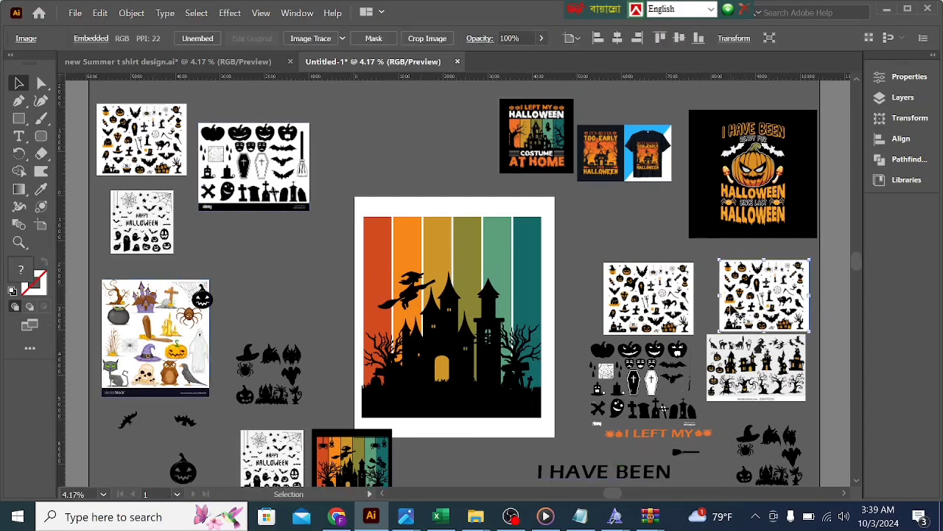
left_click_drag(663, 305, 630, 267)
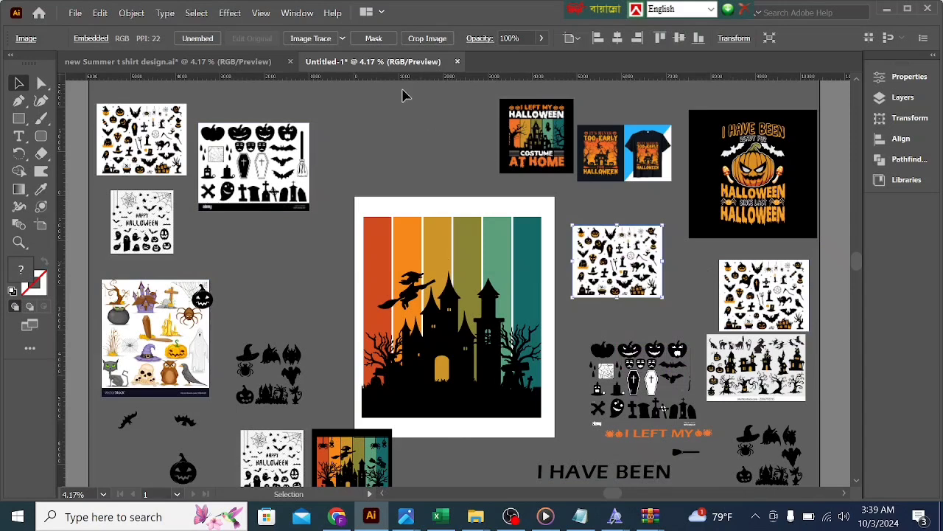
left_click(343, 38)
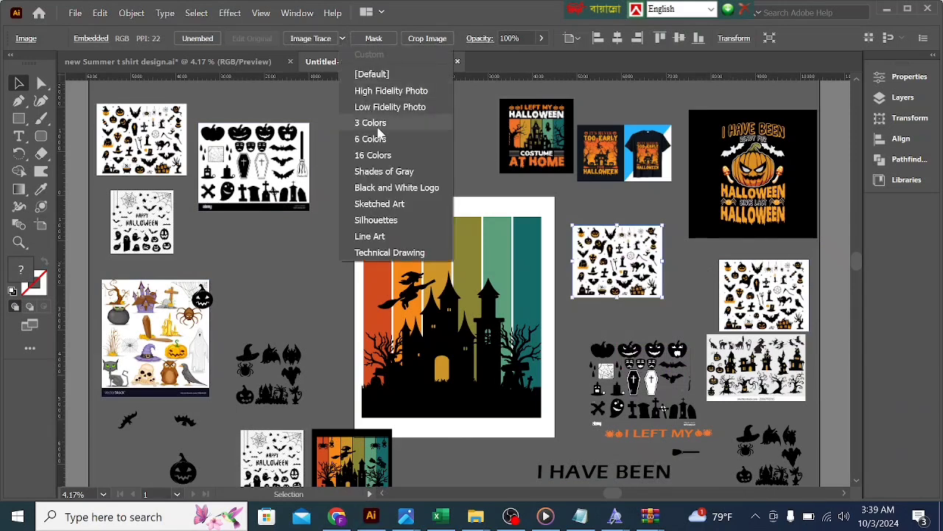
left_click(376, 220)
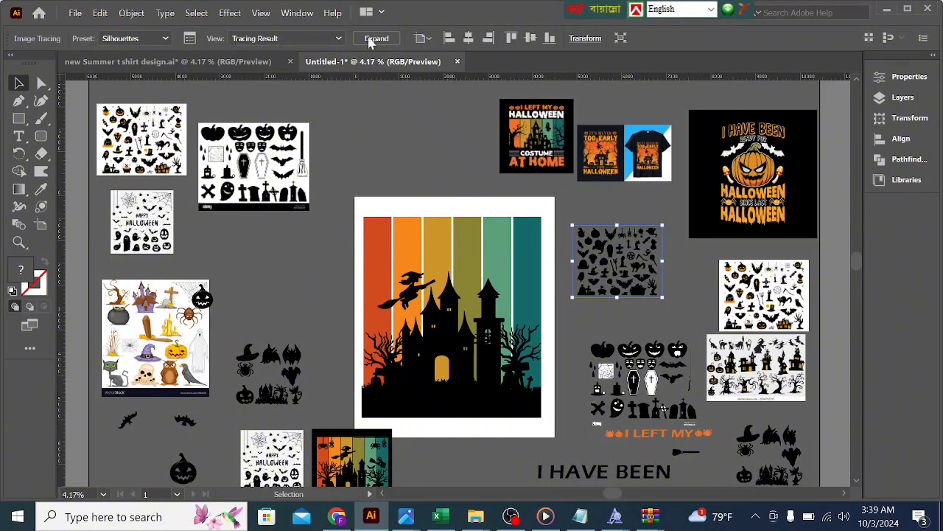
left_click(375, 39)
Step: Ungroup the expanded Halloween icon tracing into separate shapes
right_click(601, 249)
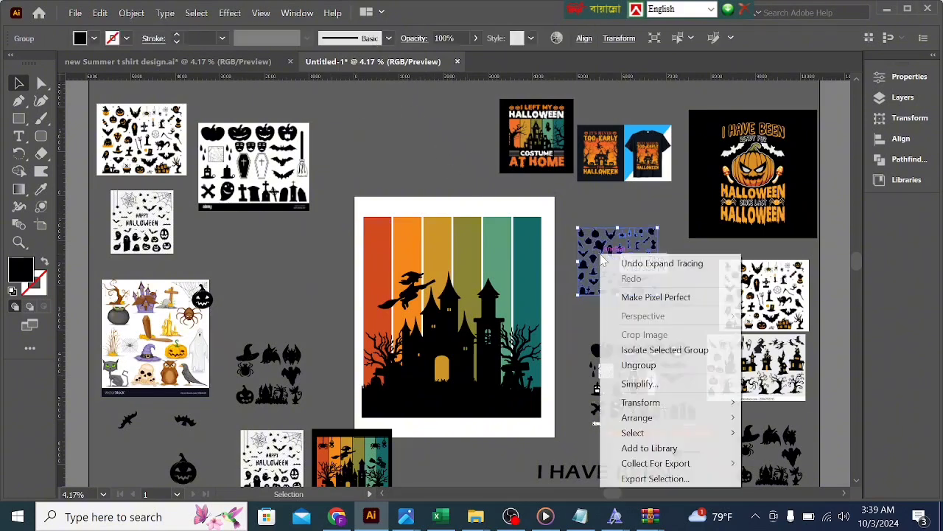
left_click(639, 364)
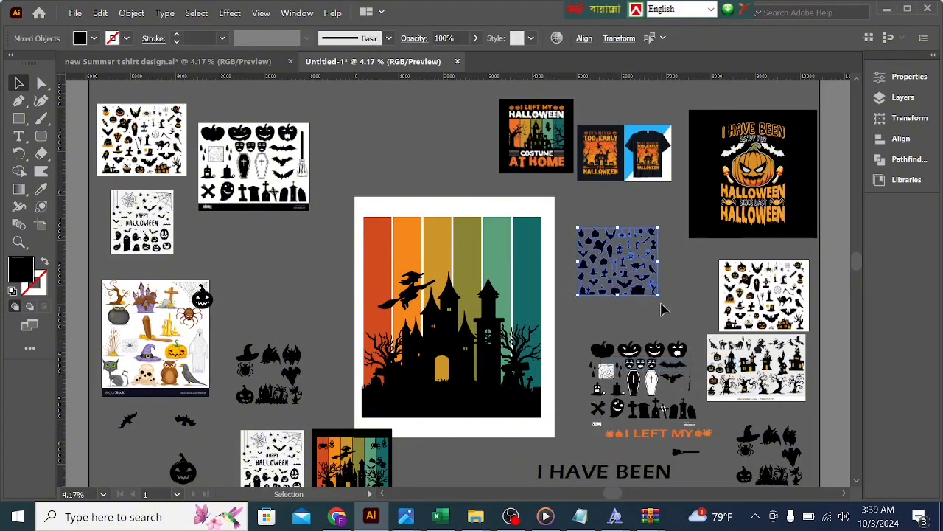
left_click(661, 309)
Step: Place two hanging spider silhouettes at the top of the red-orange and orange stripes and bring them to the front
left_click(622, 237)
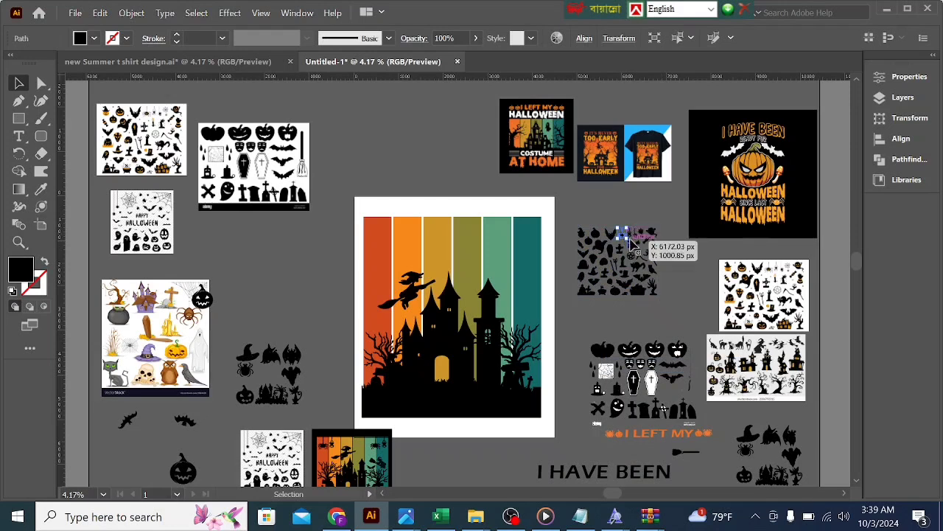
left_click(631, 233)
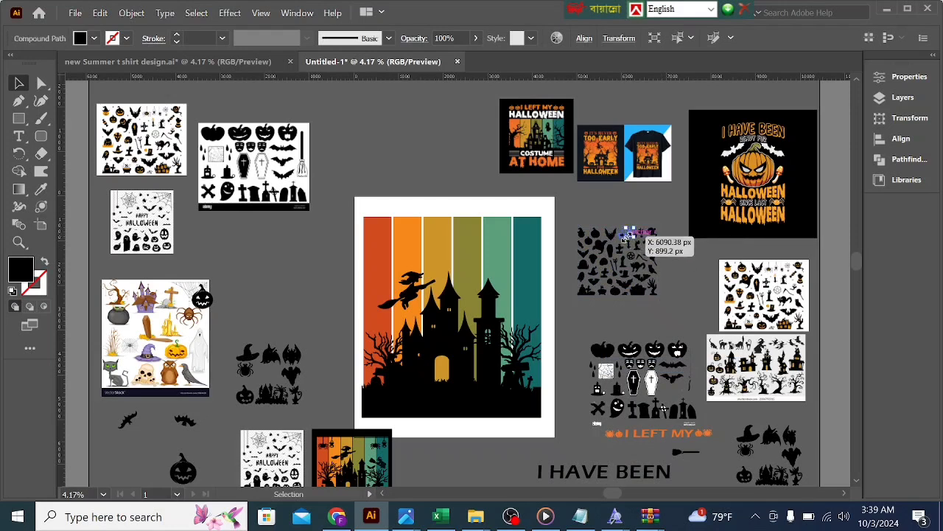
left_click(631, 237)
left_click(628, 237, "shift")
left_click_drag(451, 171, 384, 256)
right_click(384, 255)
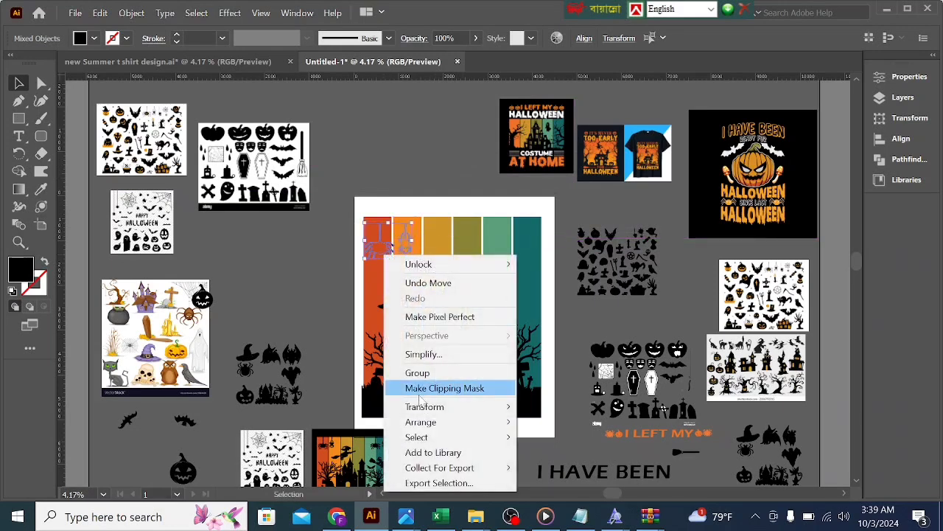
mouse_move(426, 423)
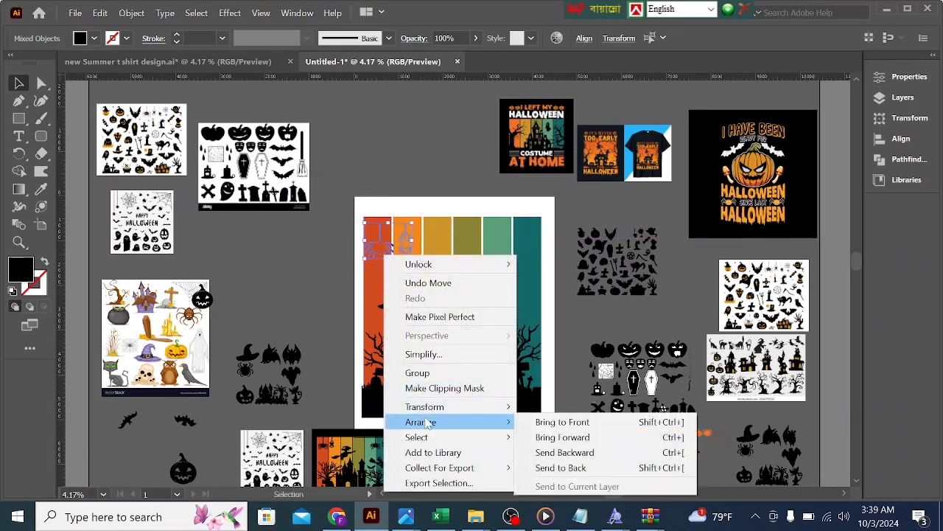
left_click(549, 421)
left_click_drag(382, 256, 382, 253)
left_click(317, 241)
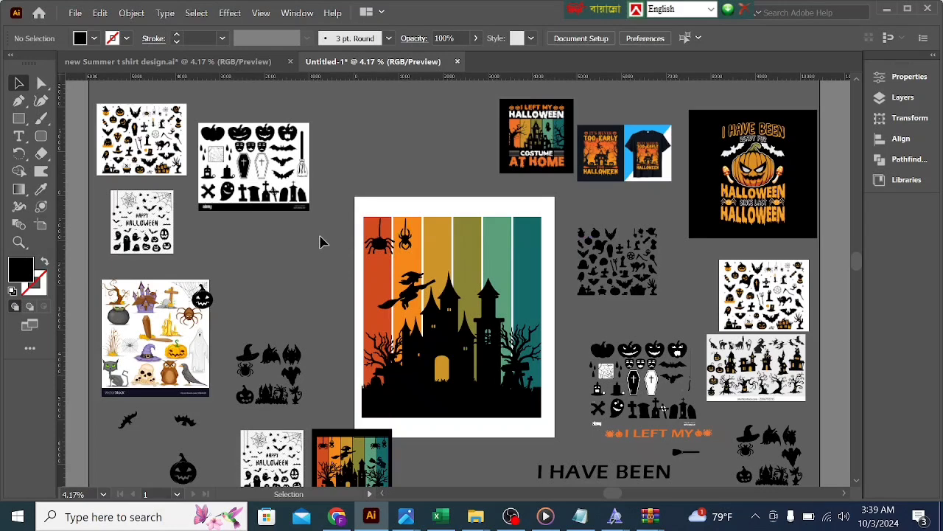
Step: Copy the two hanging spiders to the top of the green and teal stripes
left_click(381, 247)
left_click(402, 237, "shift")
left_click_drag(404, 243, 532, 244, "alt")
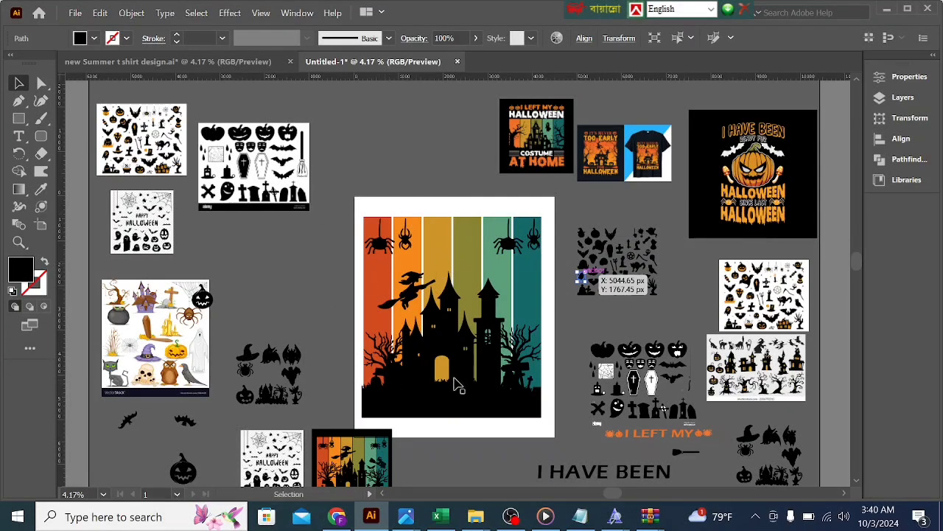
Step: Place the owl silhouette over the teal stripe, bring it to the front and perch it on the bare tree beside the castle
scroll(442, 383, "down", 1)
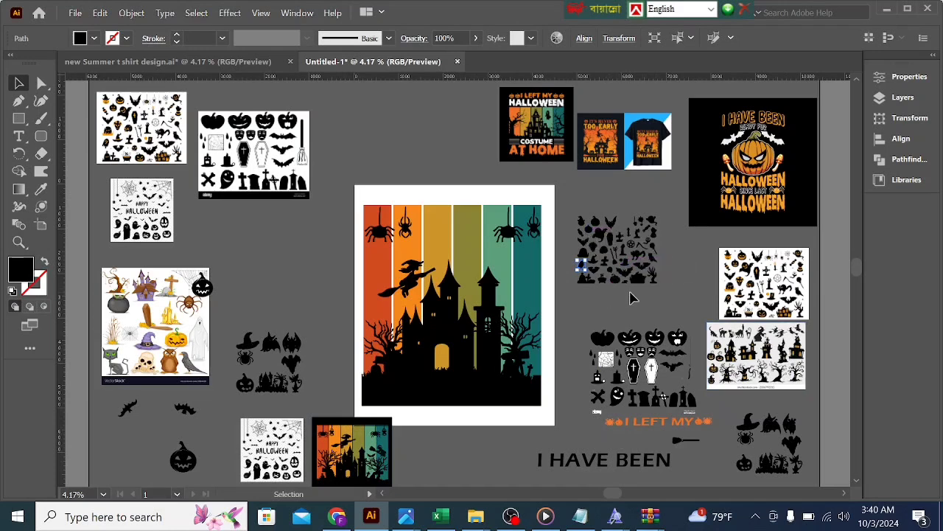
left_click_drag(619, 269, 528, 308)
right_click(528, 308)
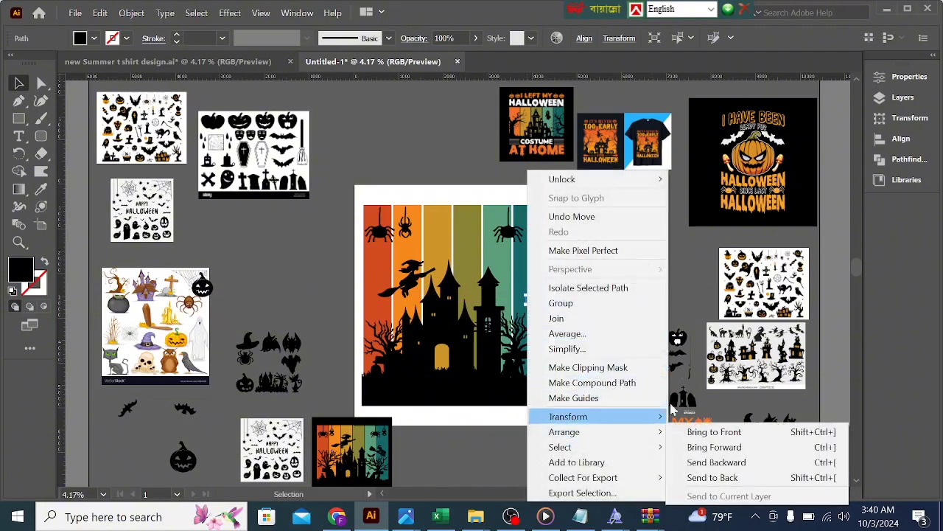
mouse_move(582, 434)
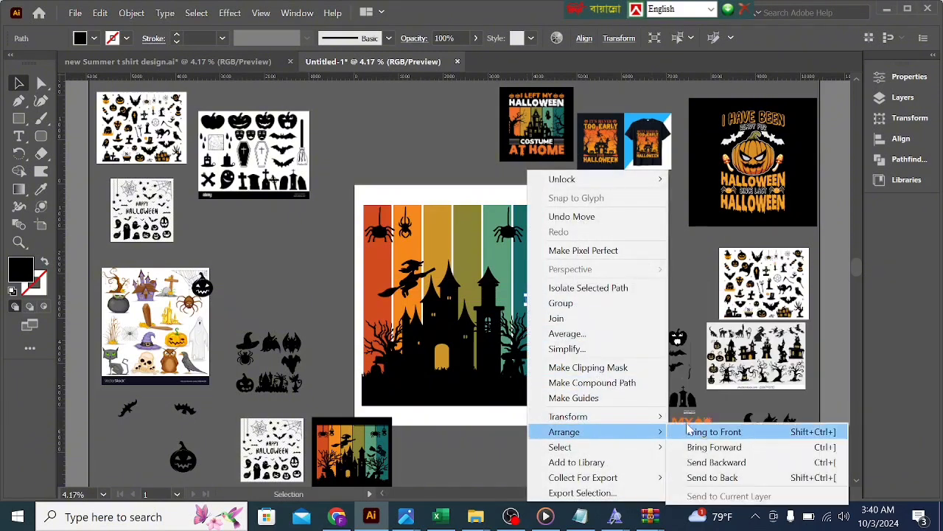
left_click(721, 432)
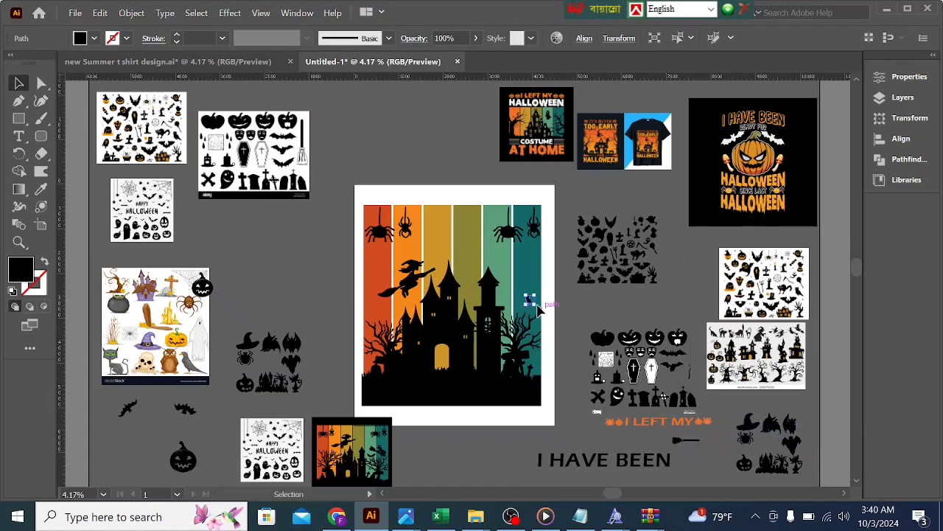
mouse_move(532, 302)
left_mouse_down()
mouse_move(534, 316)
mouse_move(551, 322)
mouse_move(530, 309)
left_mouse_up()
left_click(572, 298)
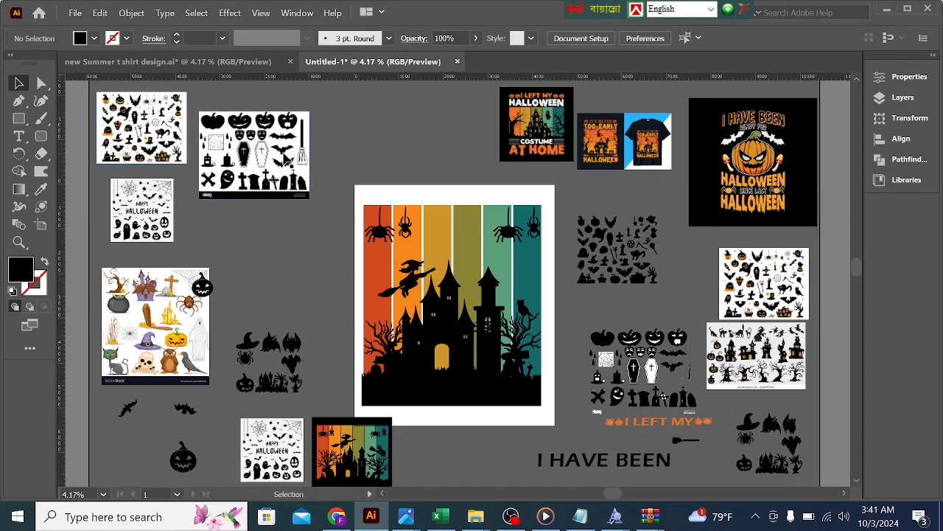
Step: Trace the black pumpkin, coffin and tombstone clipart image with the Silhouettes preset and expand the tracing
left_click(288, 160)
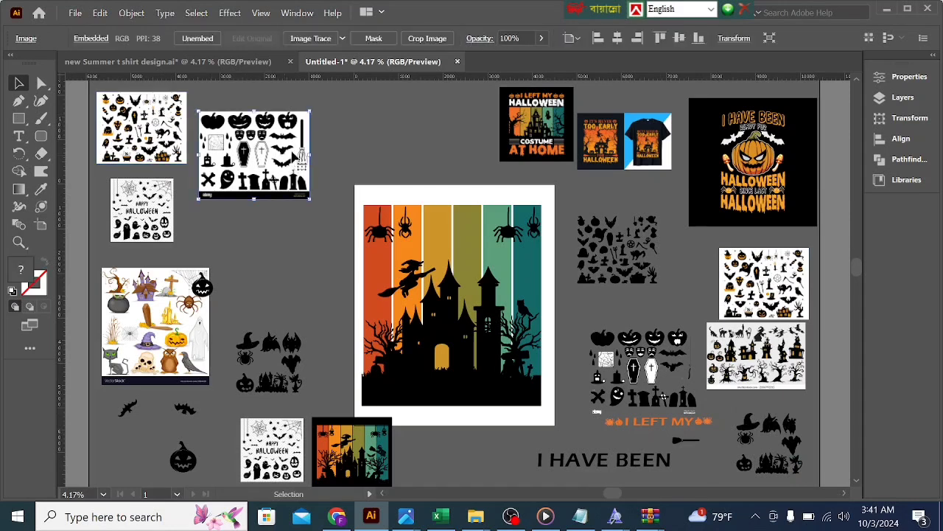
left_click(342, 39)
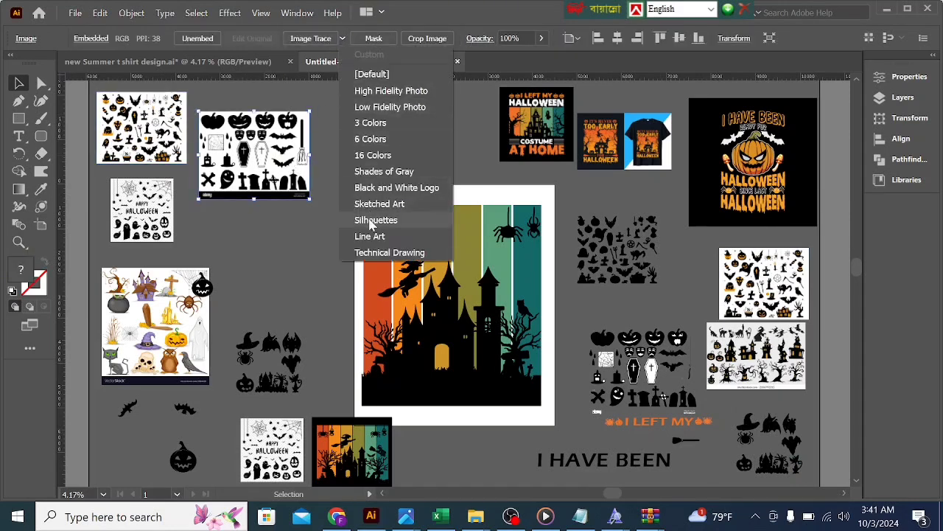
left_click(331, 205)
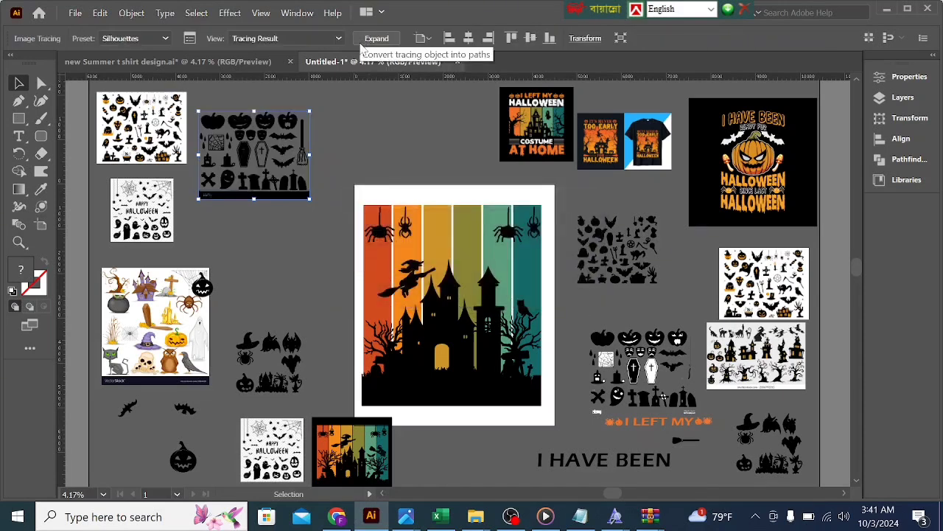
left_click(373, 38)
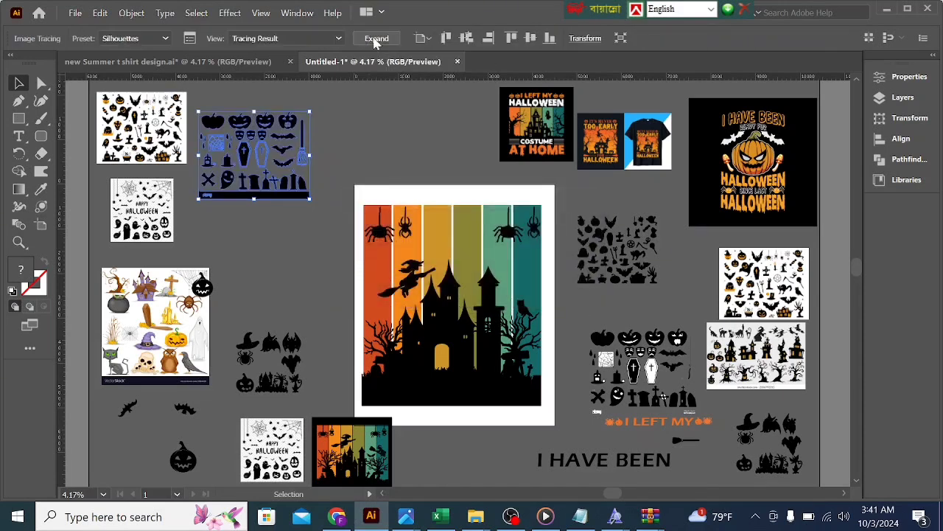
Step: Ungroup the expanded pumpkin and coffin tracing and pull one bat silhouette out above the artboard
right_click(303, 124)
left_click(348, 238)
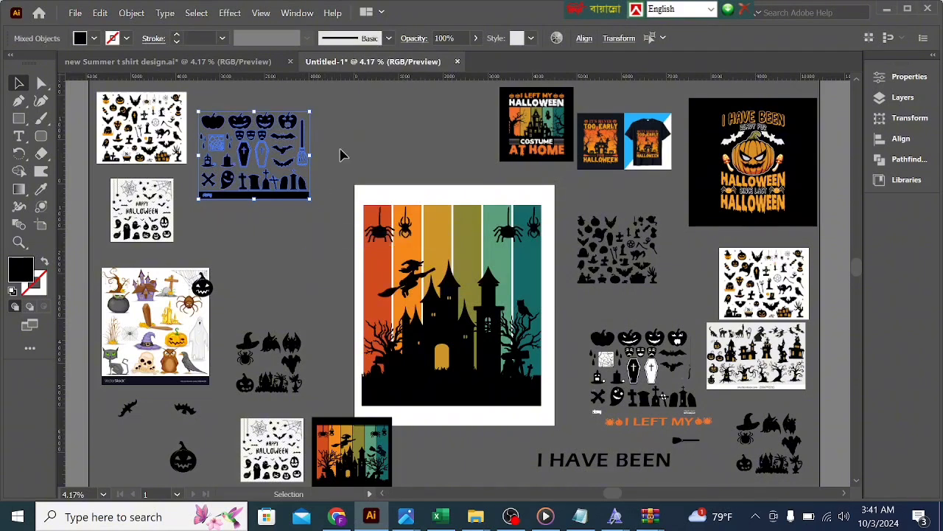
left_click(286, 168)
left_click_drag(294, 164, 383, 161)
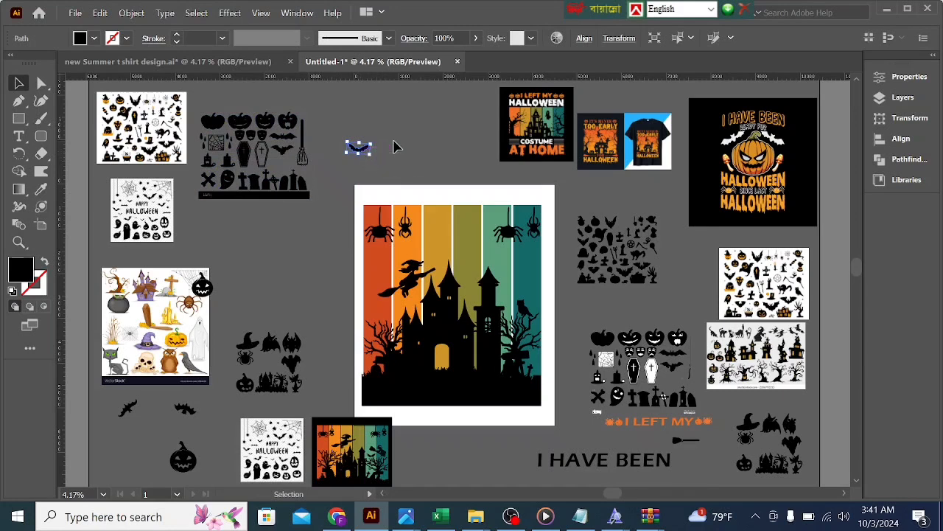
left_click(394, 147)
Step: Copy the bat onto the artwork, bring it to the front and arrange three bats across the olive, green and teal stripes
left_click(365, 152)
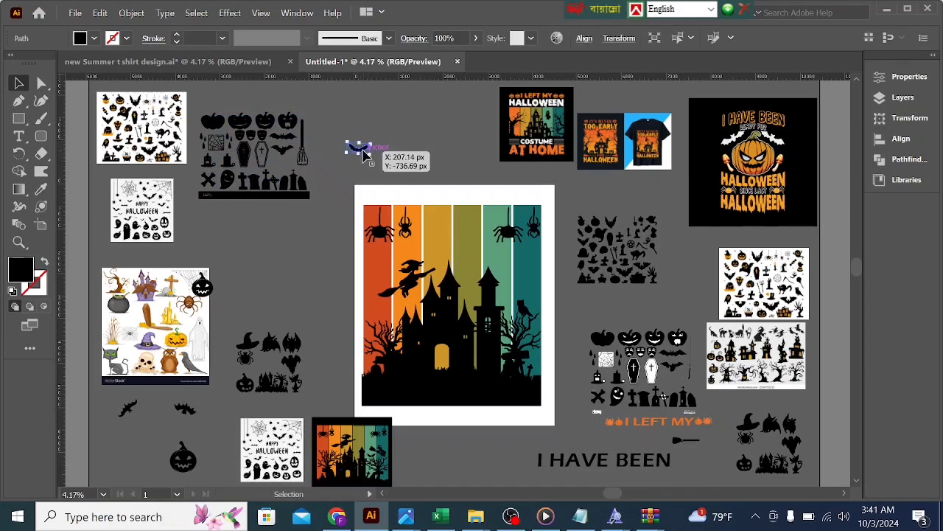
left_click_drag(365, 153, 527, 290)
right_click(527, 290)
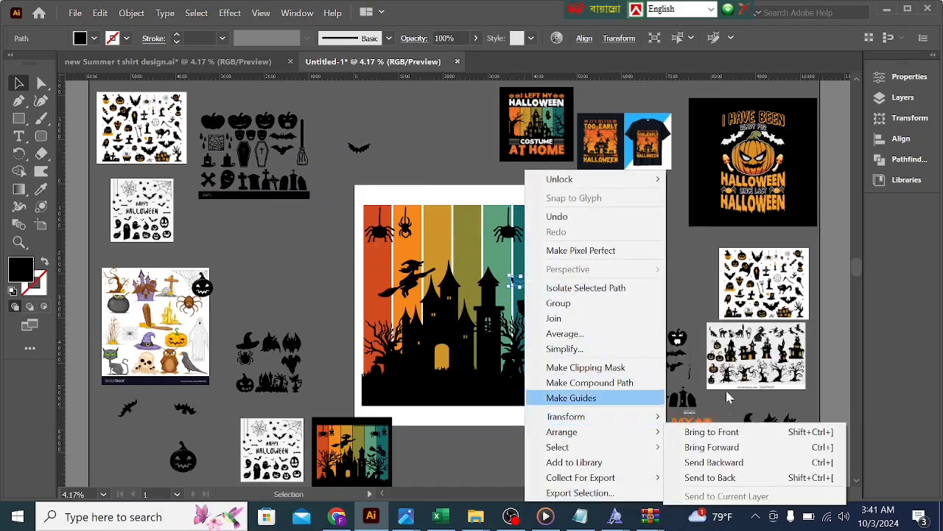
left_click(711, 426)
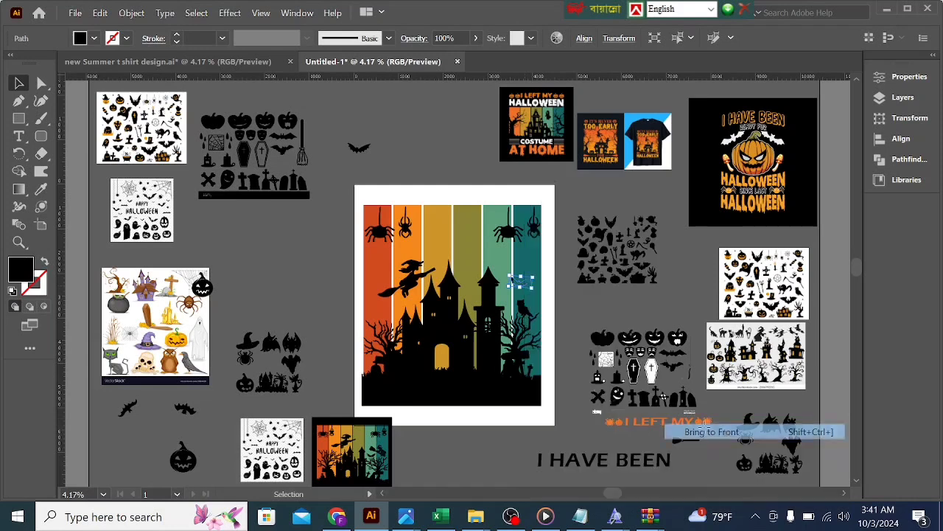
left_click_drag(529, 290, 479, 259)
left_click(568, 292)
left_click(574, 289)
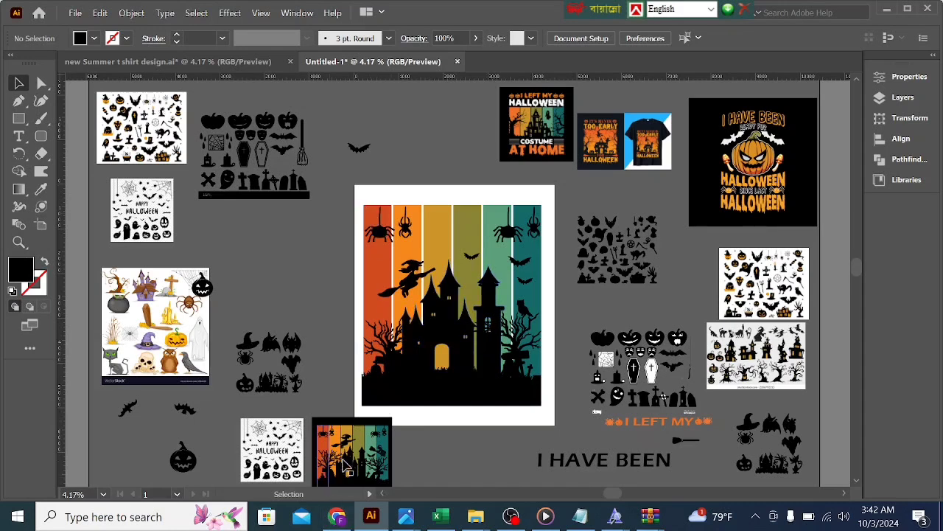
Step: Move the reference design away from the artboard and group all the silhouettes layered over the stripes
left_click_drag(360, 448, 185, 450)
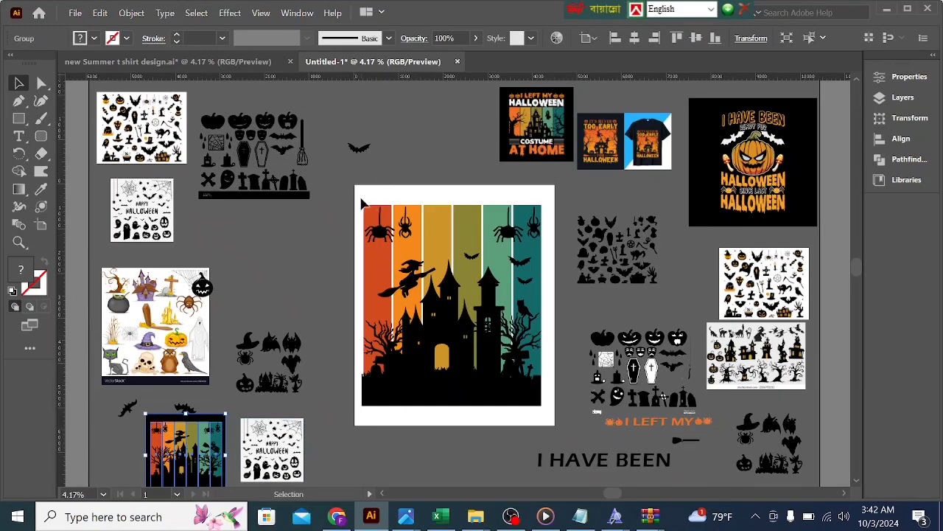
left_click_drag(362, 204, 546, 421)
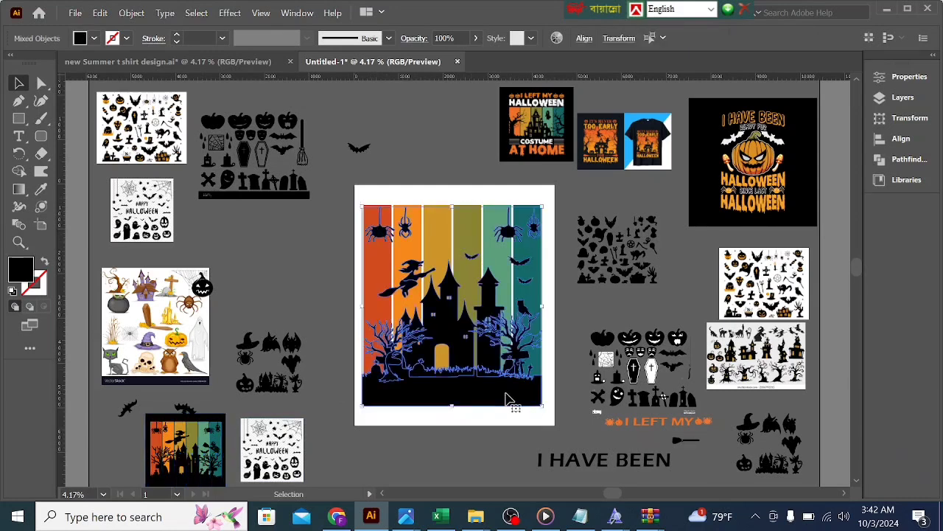
right_click(506, 399)
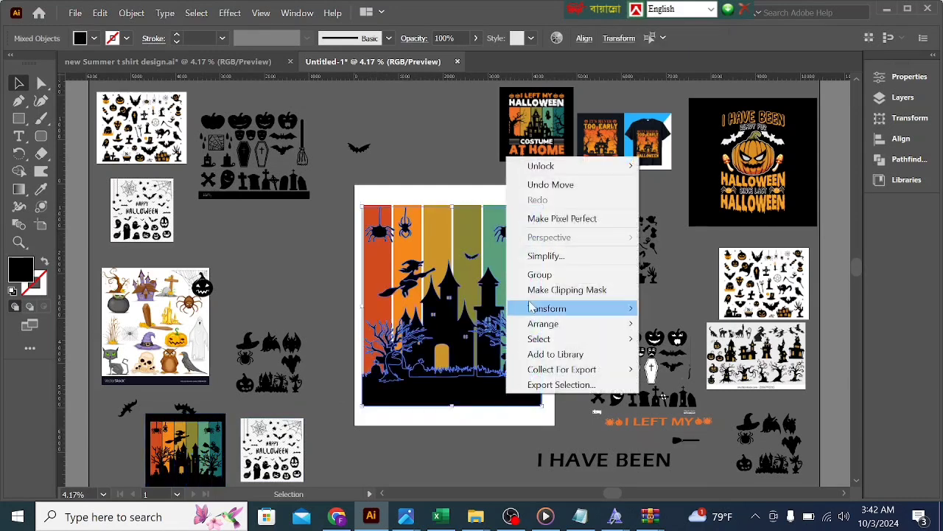
left_click(541, 275)
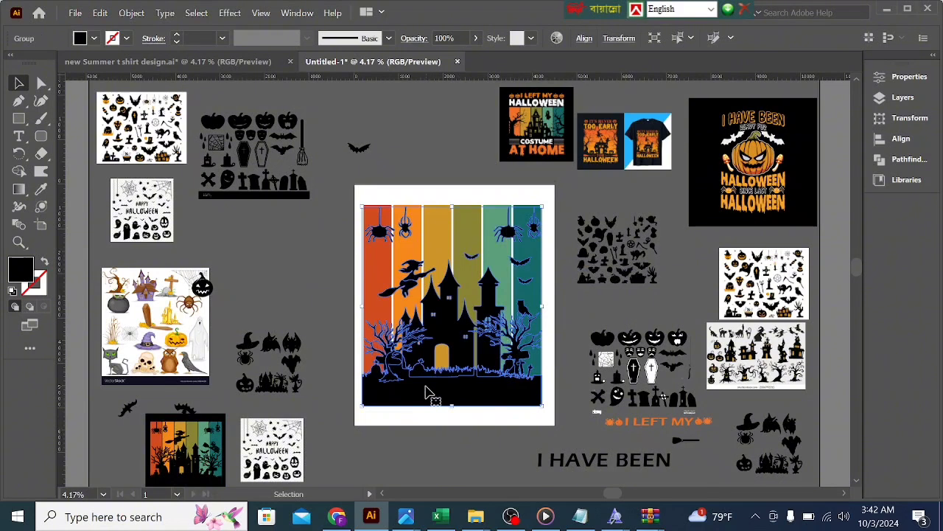
left_click(420, 417)
left_click_drag(421, 385, 450, 376)
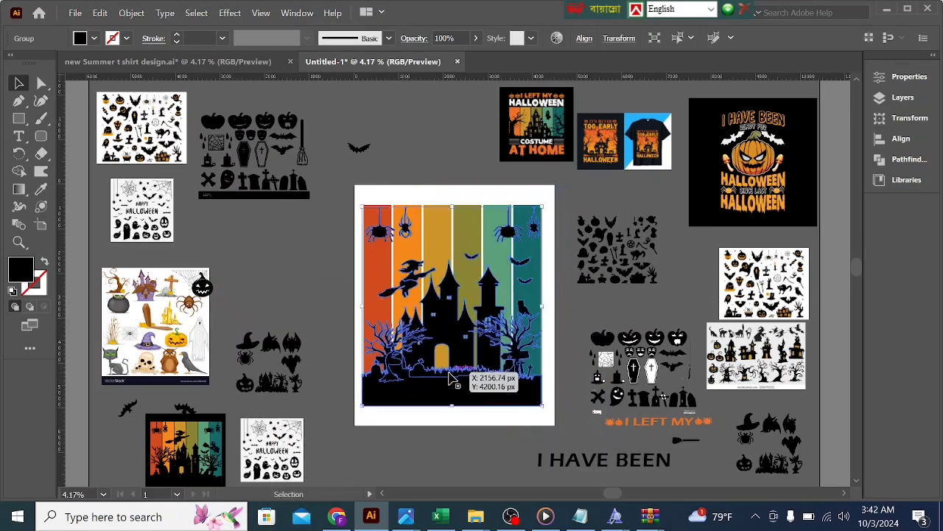
Step: Cut the grouped Halloween silhouettes off the six-stripe background
left_click(453, 438)
left_click(416, 340)
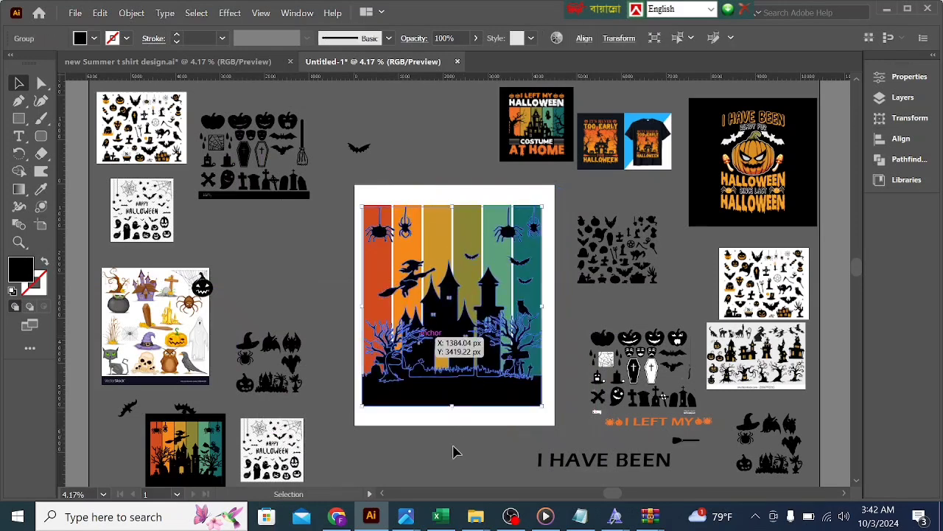
left_click(452, 448)
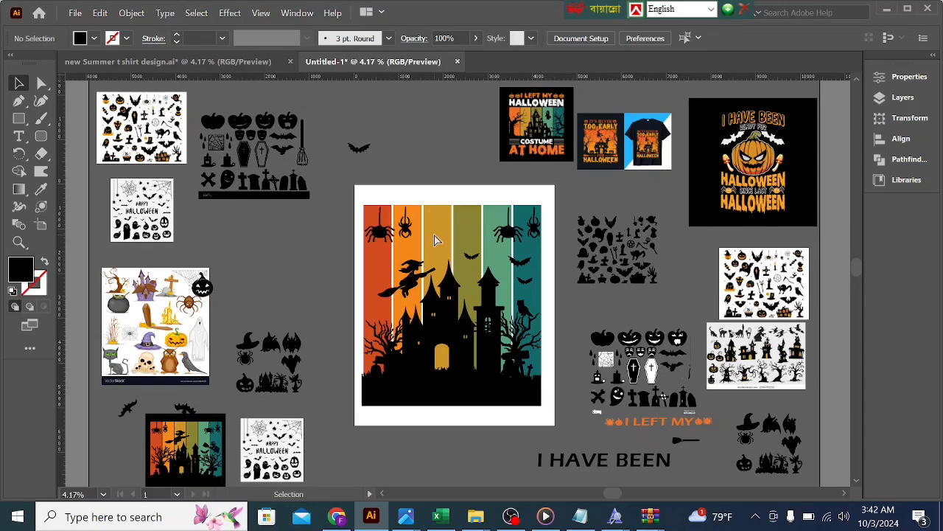
left_click(467, 357)
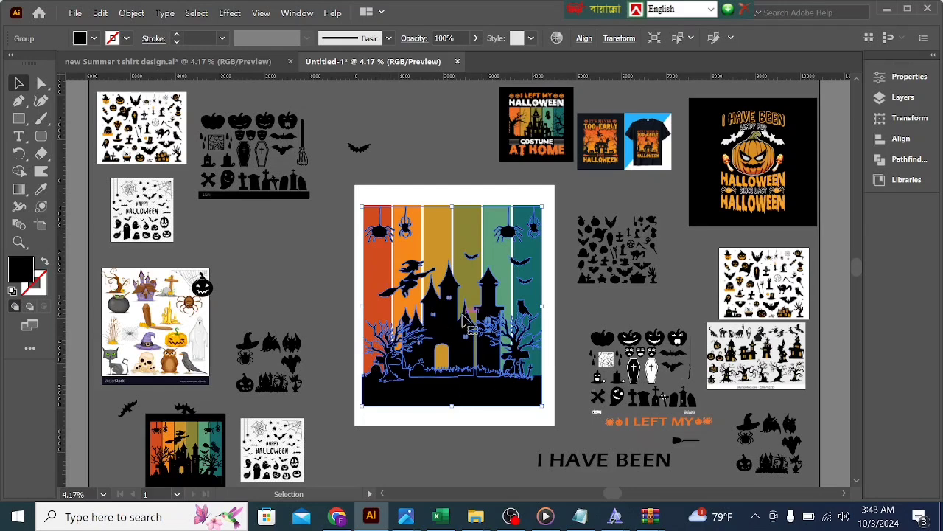
key("a")
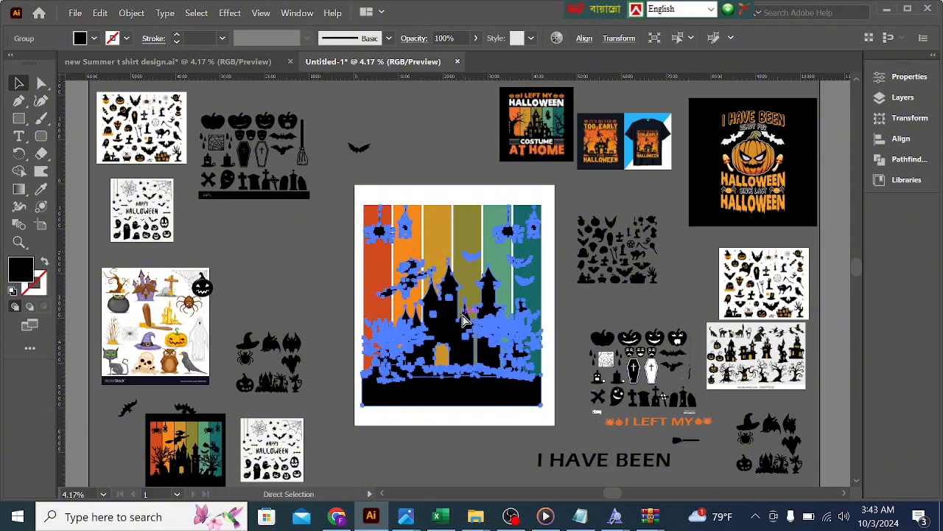
key("Delete")
key("v")
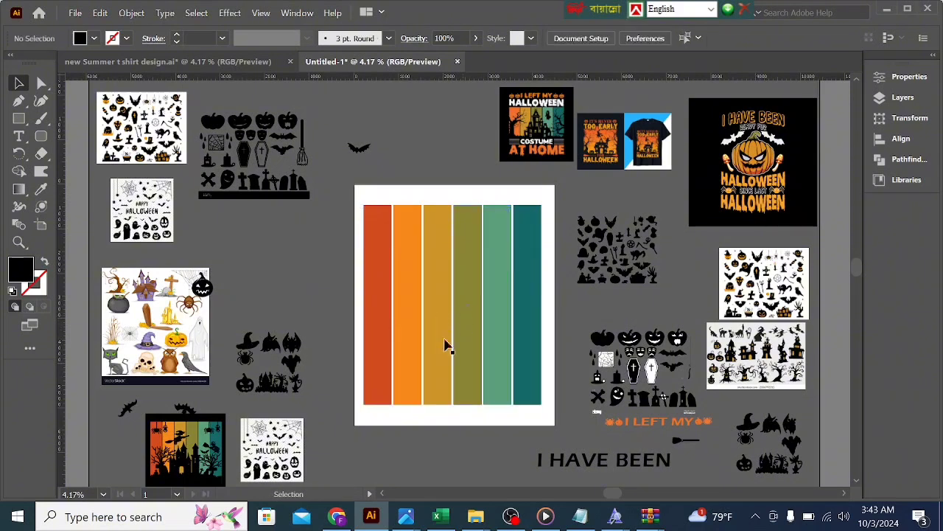
Step: Show the transparency settings and add an opacity mask with Clip turned off to the six-stripe group
left_click(312, 17)
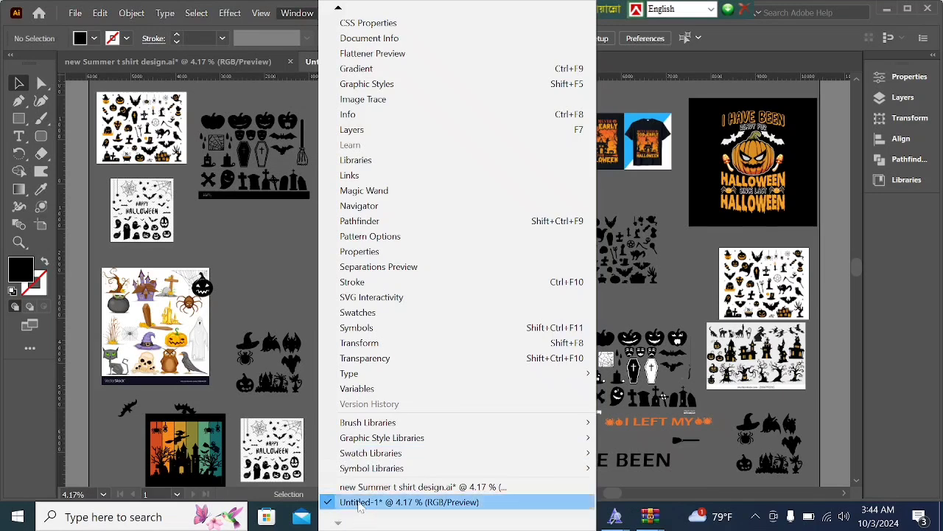
left_click(365, 358)
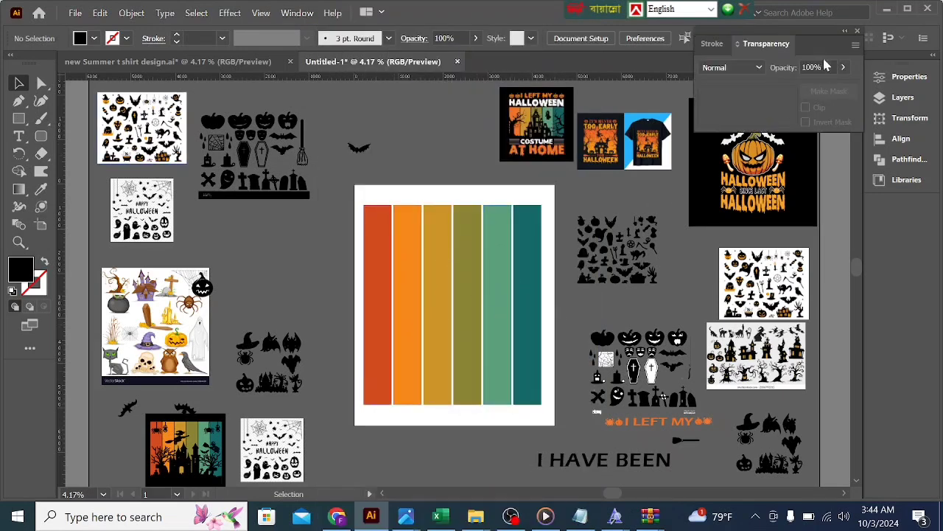
left_click(467, 316)
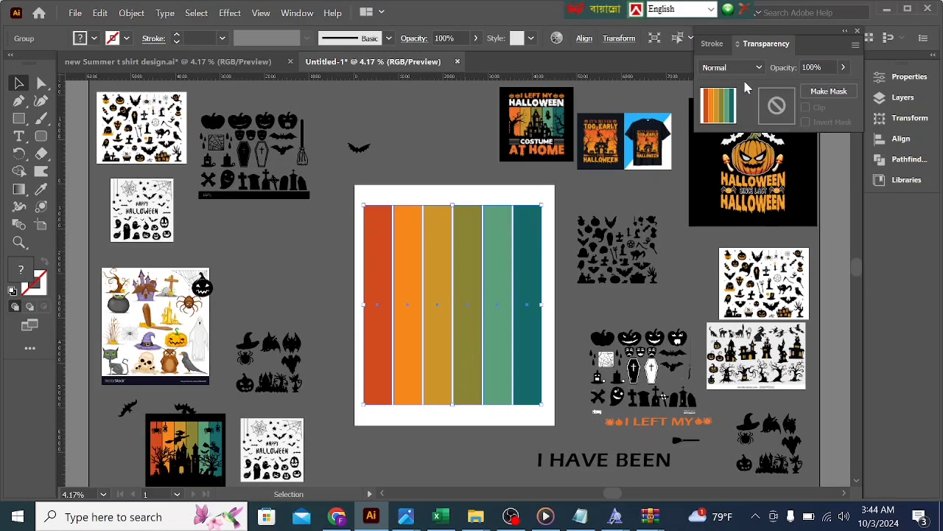
left_click(777, 108)
left_click(812, 111)
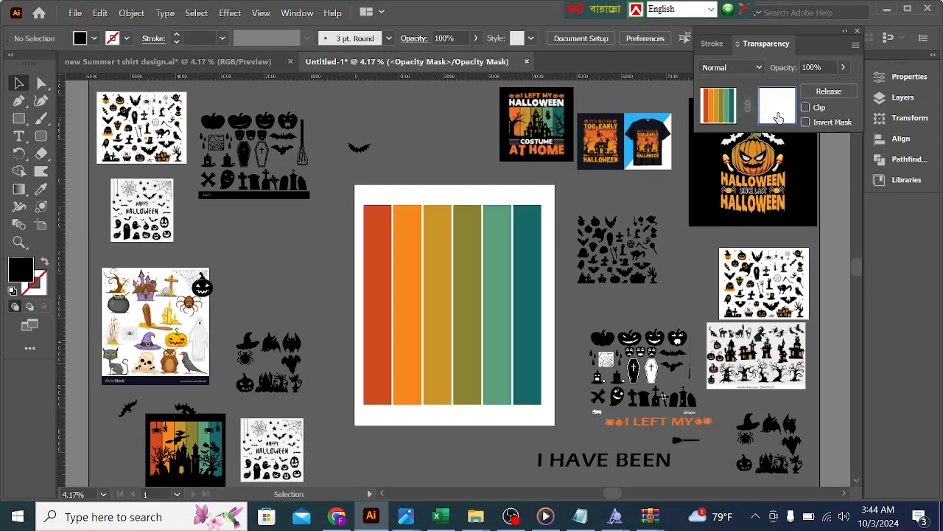
Step: Paste the silhouettes in place into the stripes' opacity mask, return to the artwork and deselect it
key("ctrl+f")
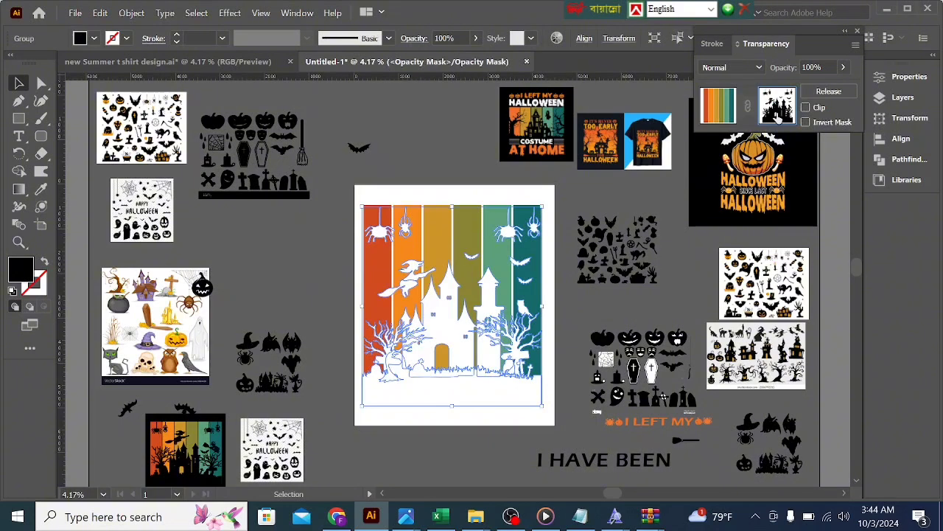
left_click(725, 103)
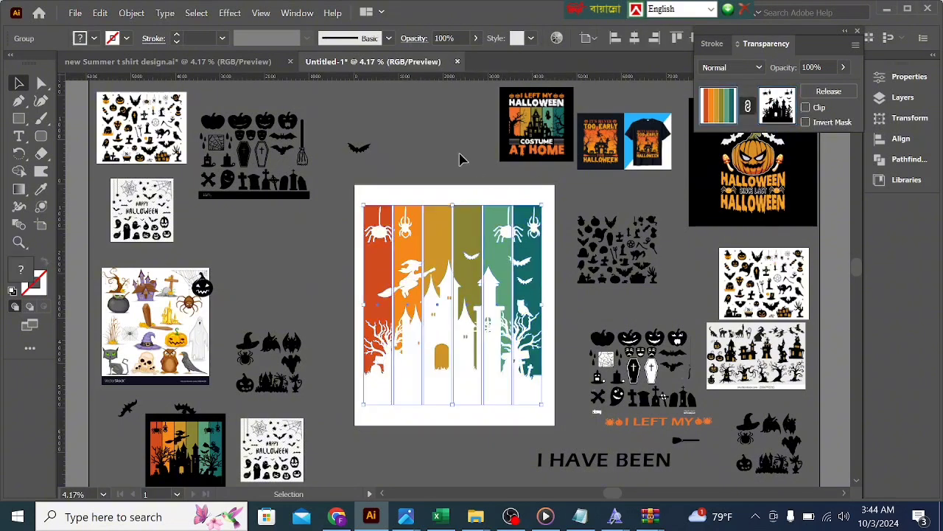
left_click(418, 178)
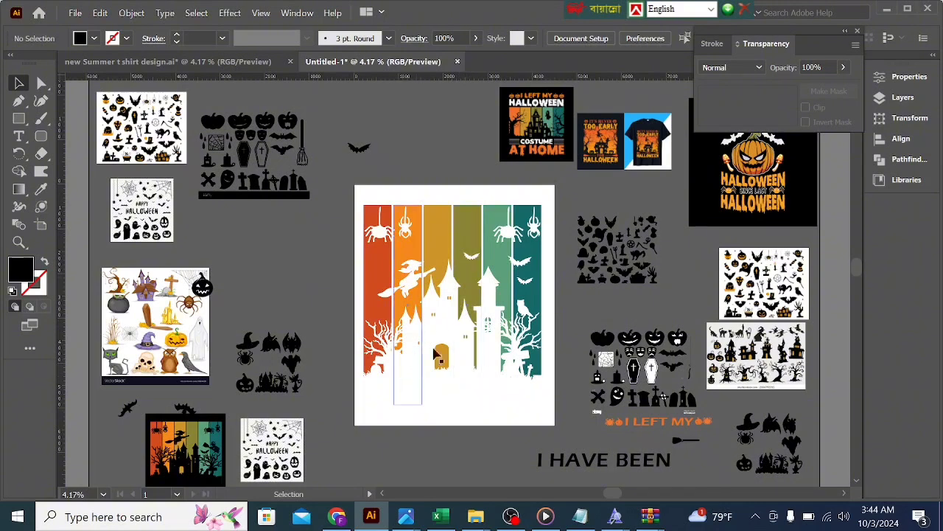
Step: Draw a black rectangle covering the whole artboard
left_click(19, 121)
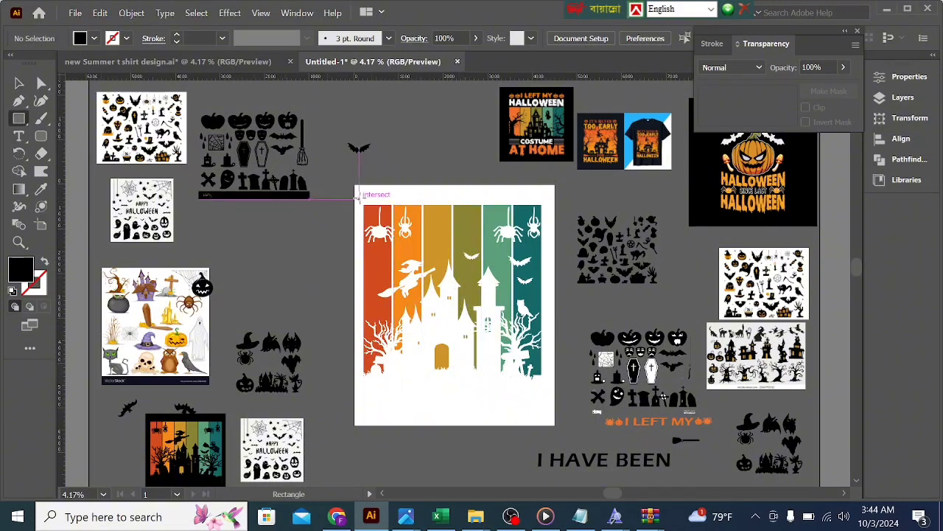
left_click_drag(357, 190, 556, 424)
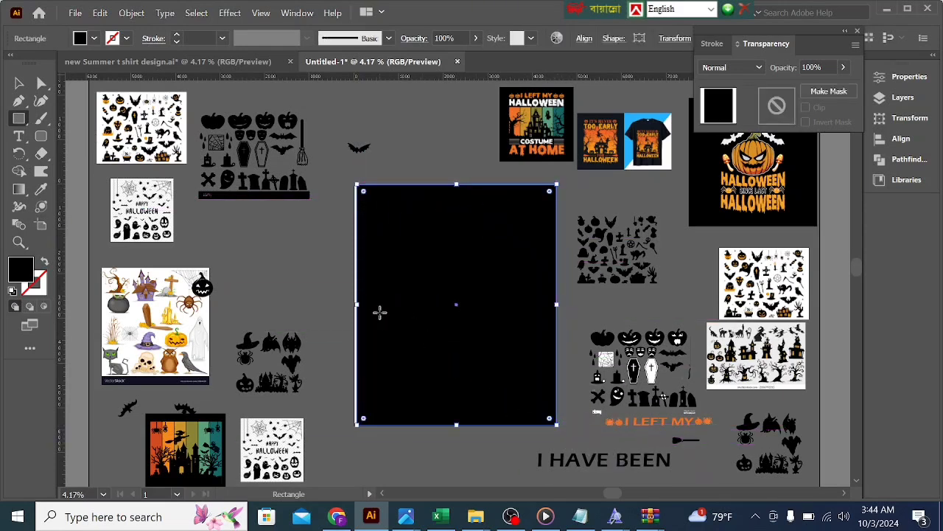
left_click_drag(357, 304, 355, 301)
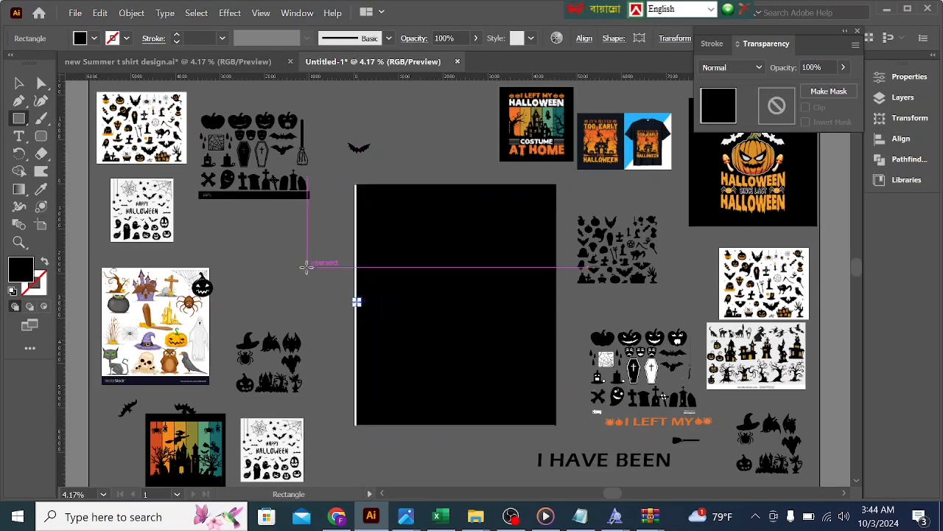
left_click(357, 302)
left_click(507, 284)
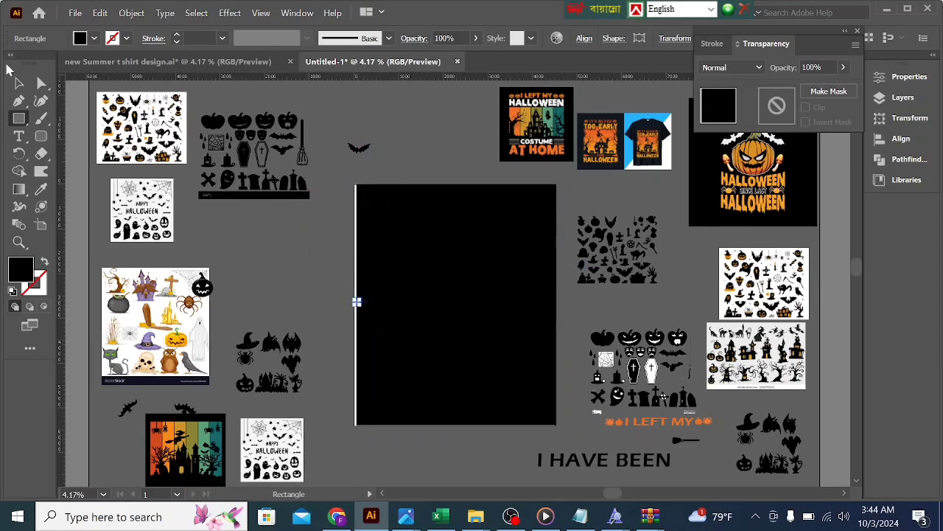
key("v")
left_click(291, 313)
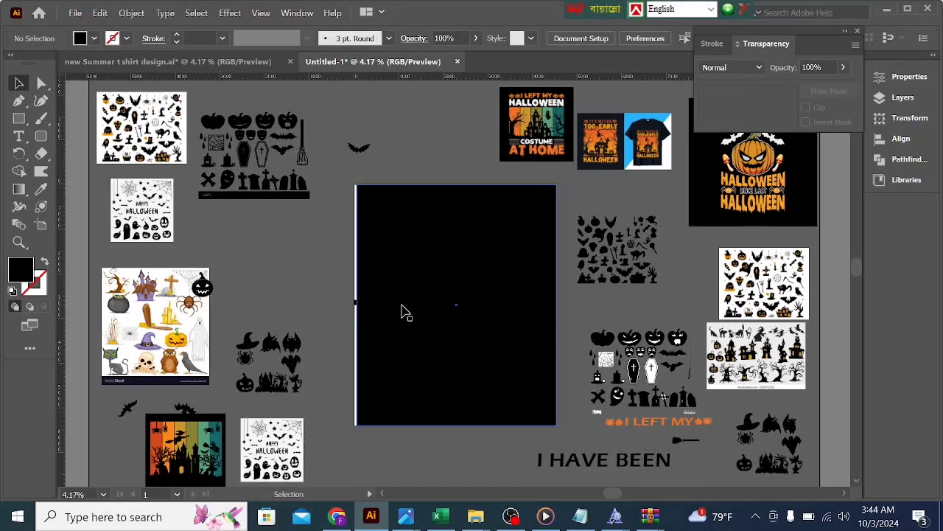
left_click(356, 302)
key("Delete")
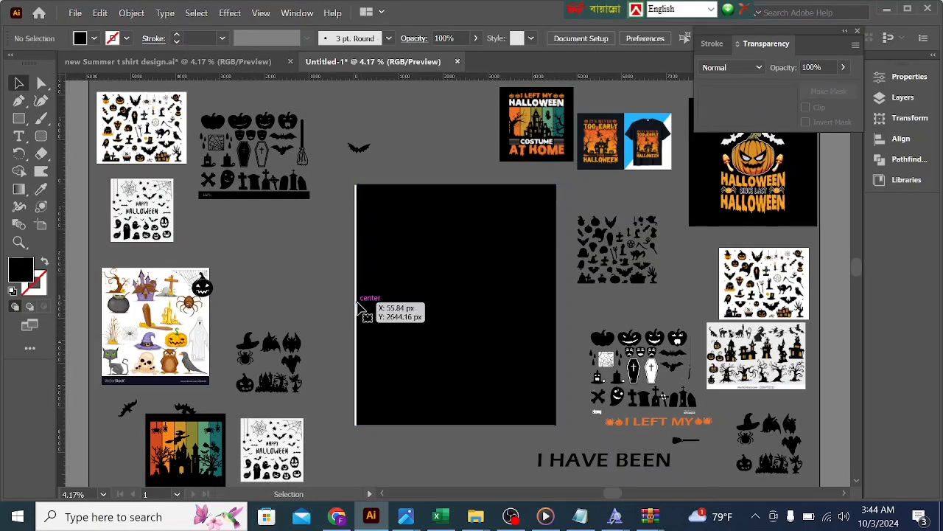
Step: Send the artboard-sized black rectangle to the back, behind the masked stripes
left_click(419, 326)
right_click(419, 322)
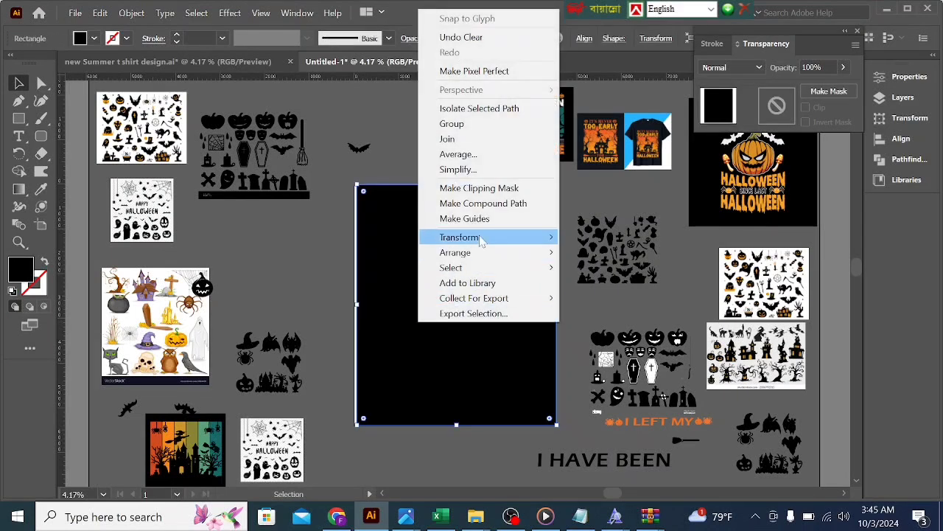
mouse_move(479, 253)
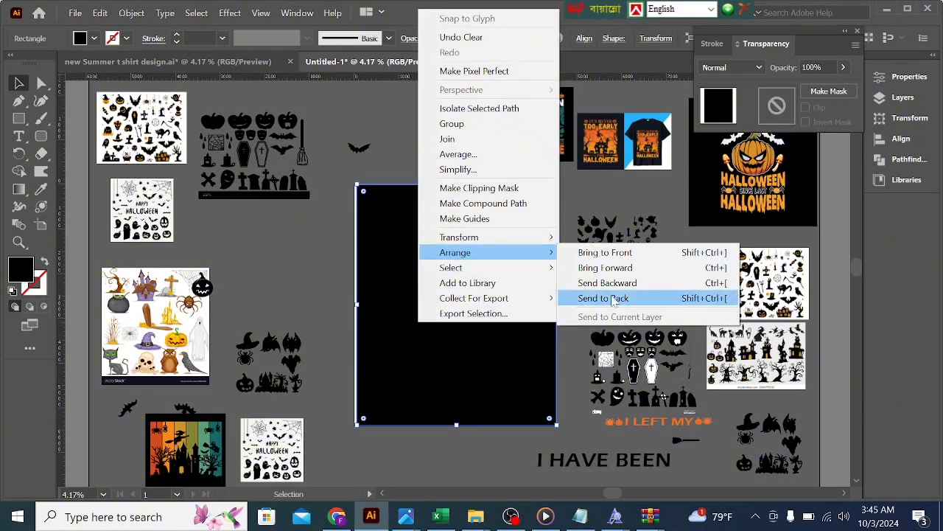
left_click(603, 298)
Step: Align the black rectangle with the artboard's left edge and extend its lower edge slightly past the artboard
left_click_drag(479, 420, 476, 421)
left_click(476, 450)
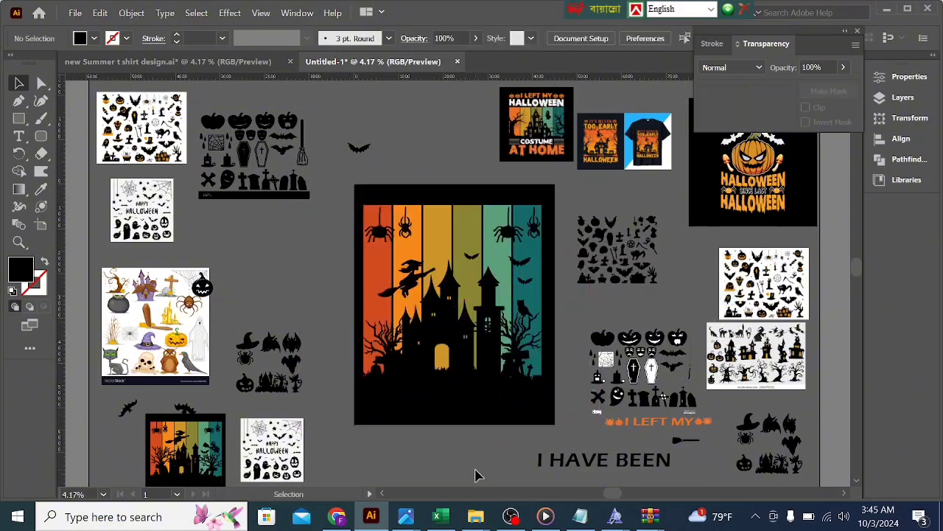
left_click(472, 420)
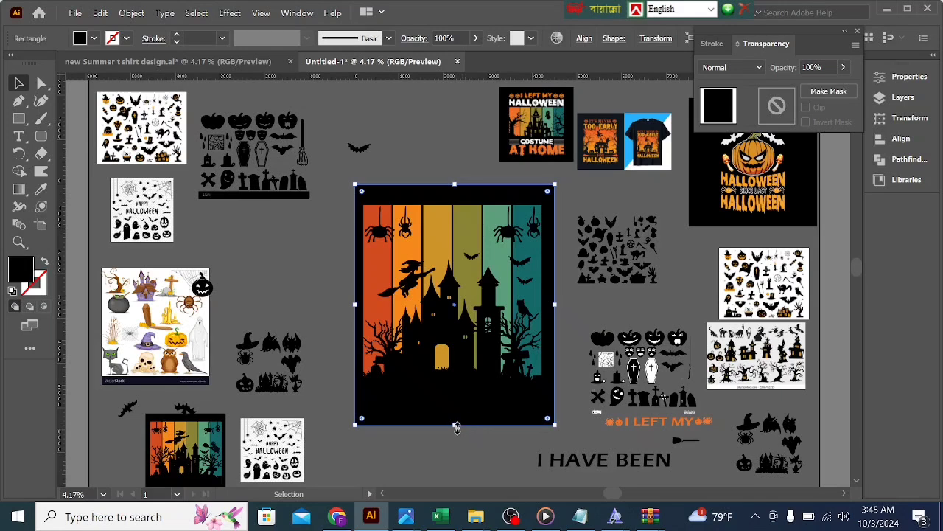
left_click_drag(456, 428, 457, 429)
left_click(464, 468)
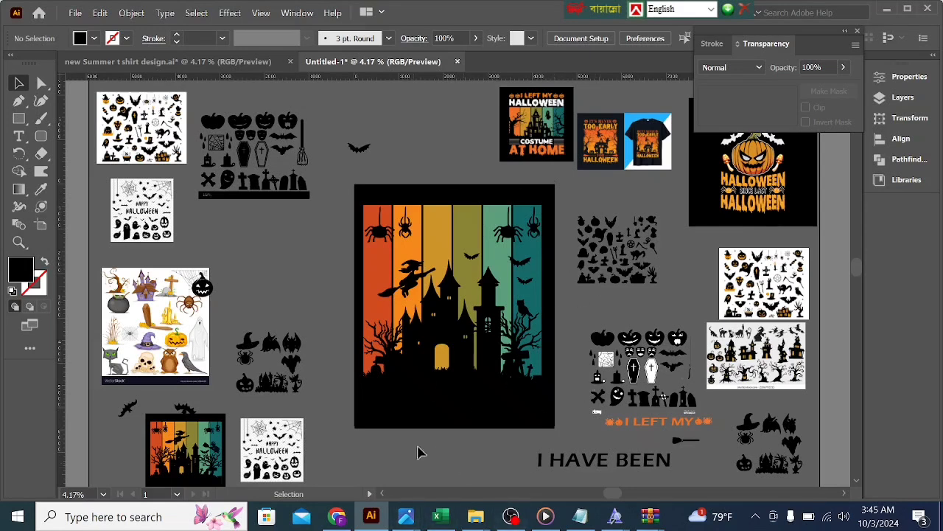
Step: Pull the black rectangle off the artwork to check the masked cut-outs, and undo the move
left_click_drag(492, 419, 694, 413)
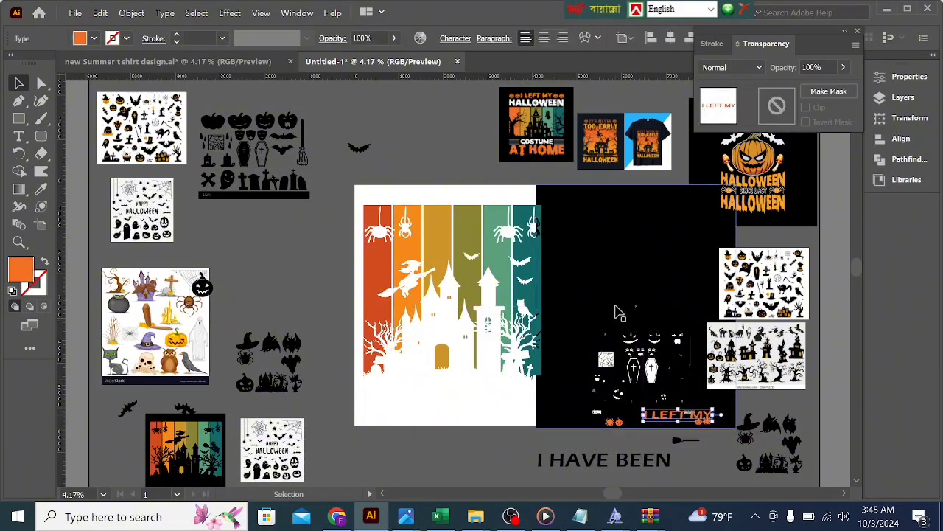
key("ctrl+z")
key("ctrl+z")
key("ctrl+z")
key("ctrl+z")
key("ctrl+z")
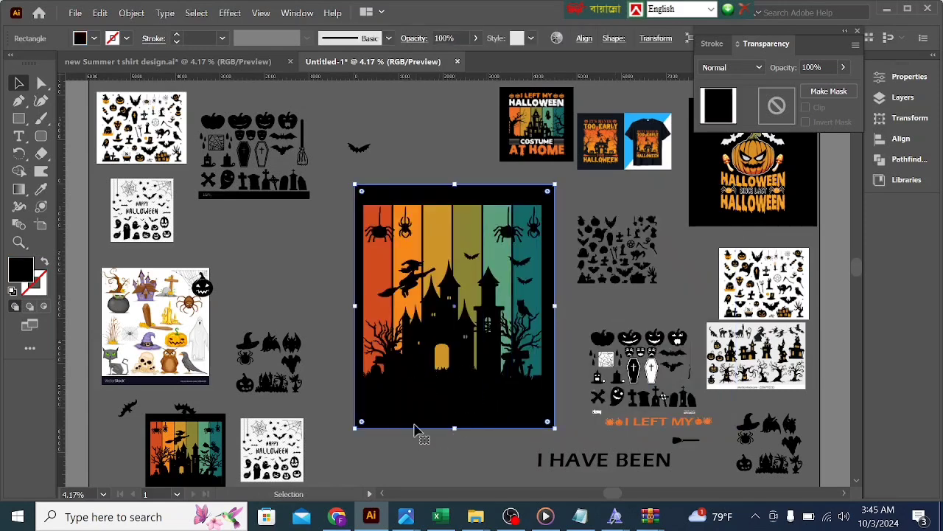
left_click(472, 467)
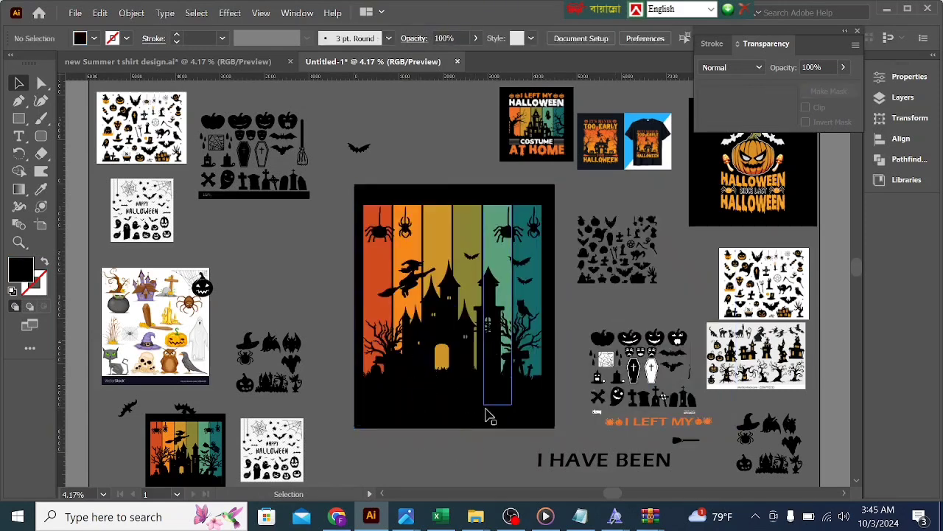